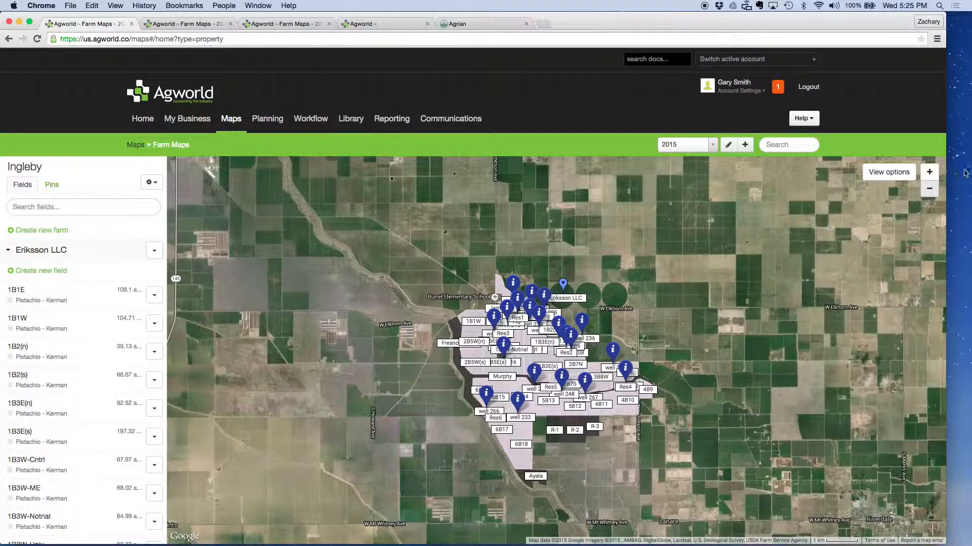
# Step: Hide the pins of the Other category on the farm map
pyautogui.click(930, 173)
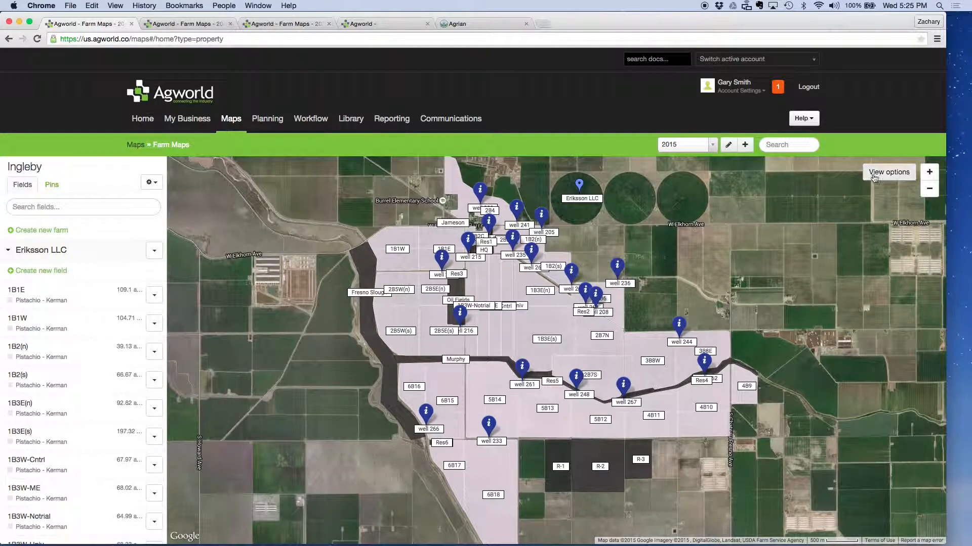
pyautogui.click(874, 174)
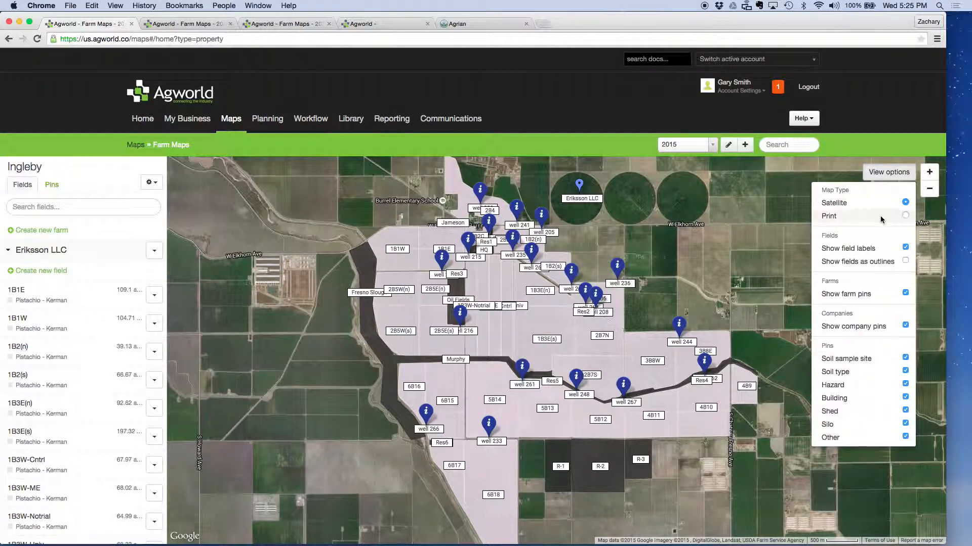
pyautogui.click(905, 437)
pyautogui.click(739, 338)
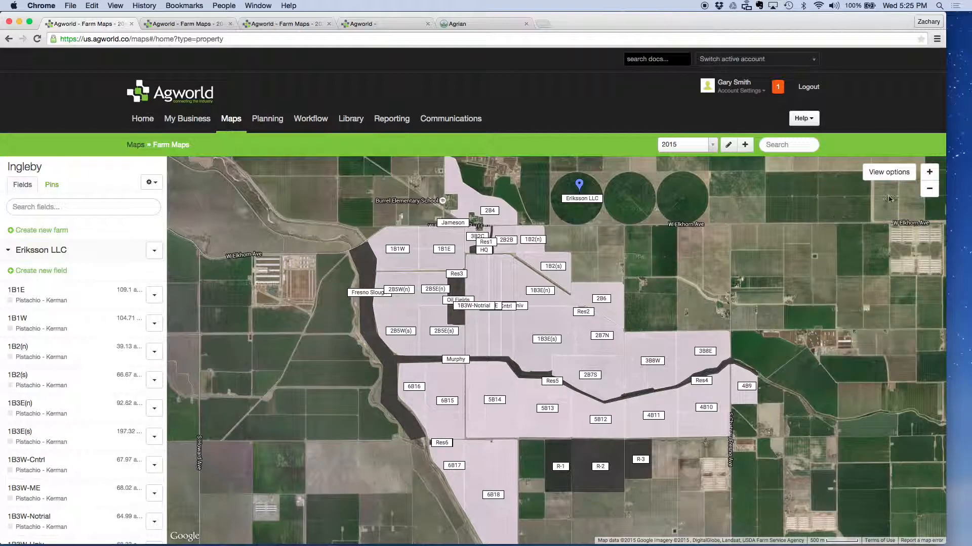
# Step: Examine the labelled field layout of the farm, both as a whole and close up around the 1B3W trial blocks
pyautogui.click(929, 190)
pyautogui.click(930, 190)
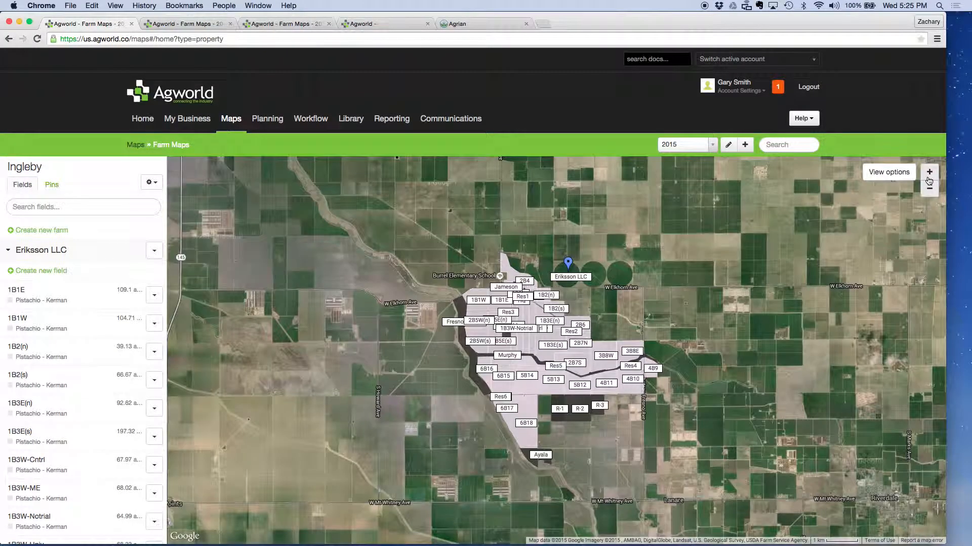
pyautogui.click(930, 175)
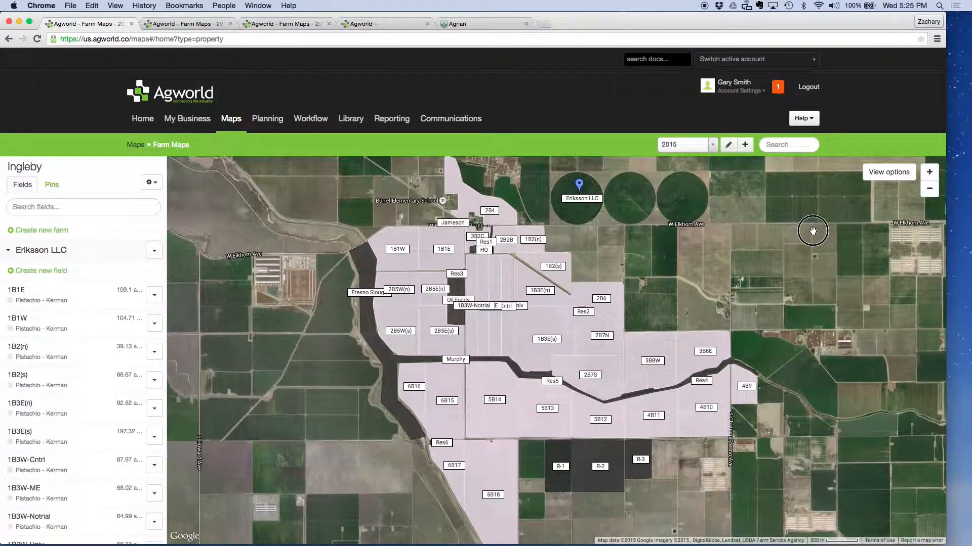
pyautogui.moveTo(812, 230); pyautogui.dragTo(794, 208)
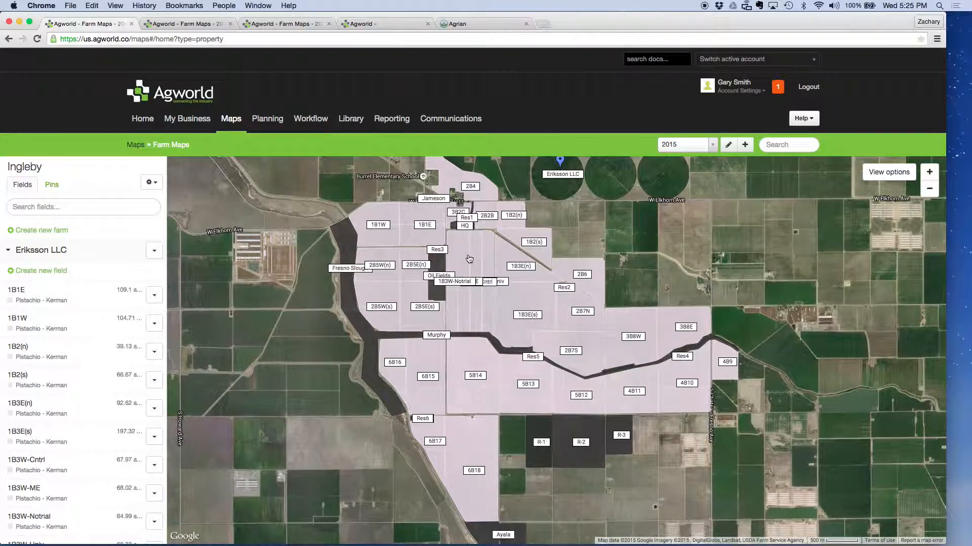
pyautogui.click(929, 173)
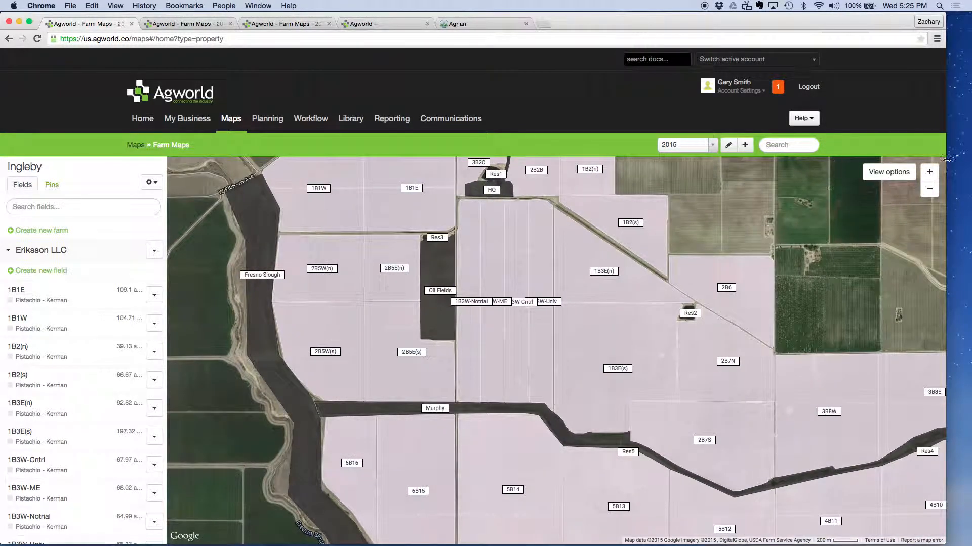
pyautogui.click(929, 172)
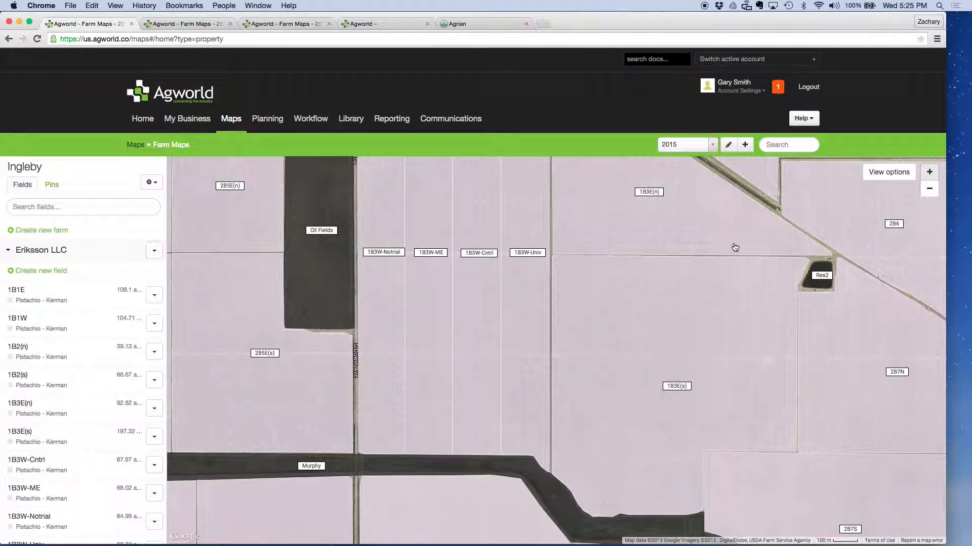
pyautogui.click(929, 189)
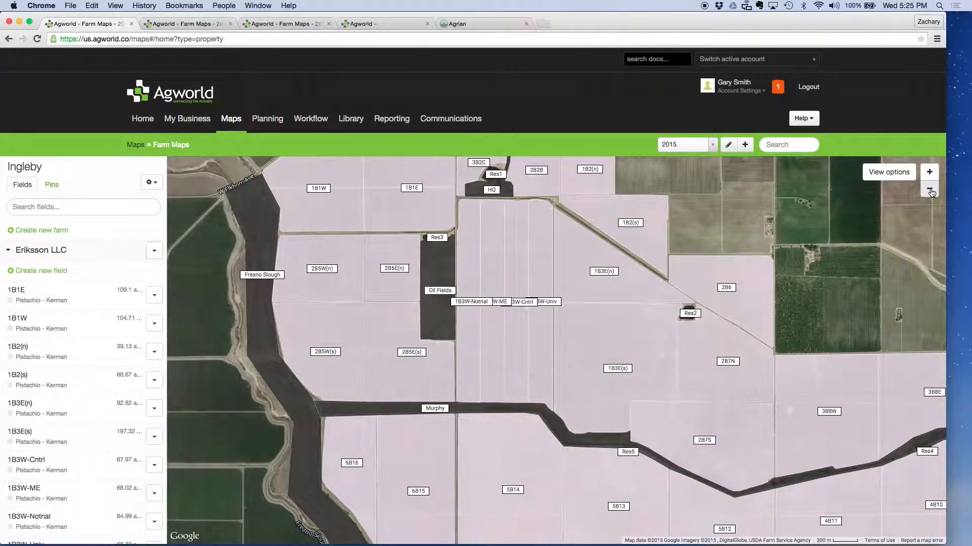
pyautogui.click(930, 190)
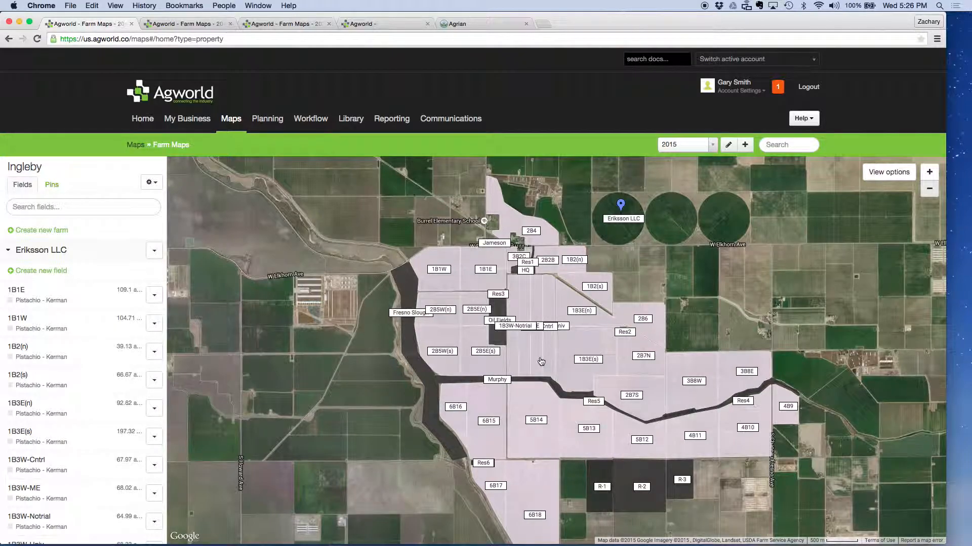
pyautogui.moveTo(663, 334); pyautogui.dragTo(652, 309)
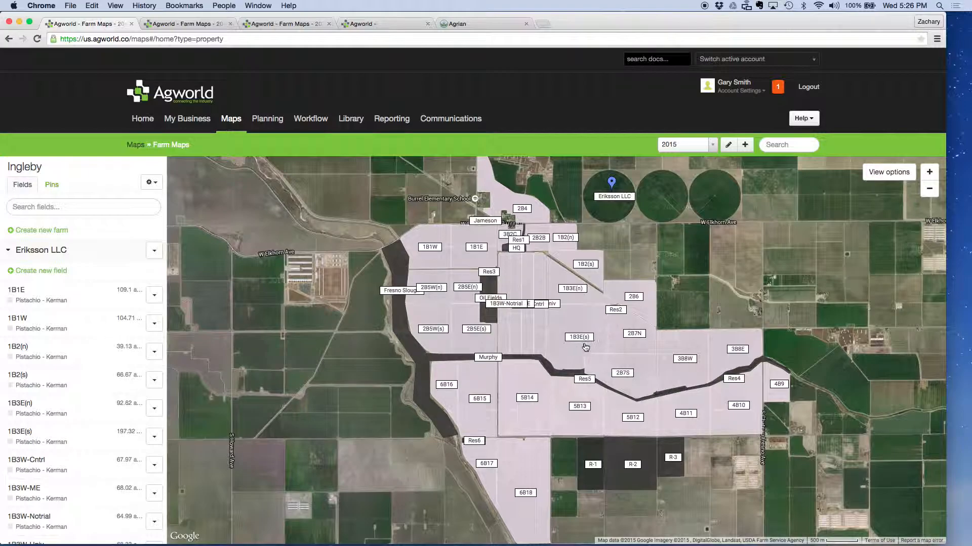
# Step: Hide the field labels and show the Other pins on the farm map
pyautogui.click(888, 172)
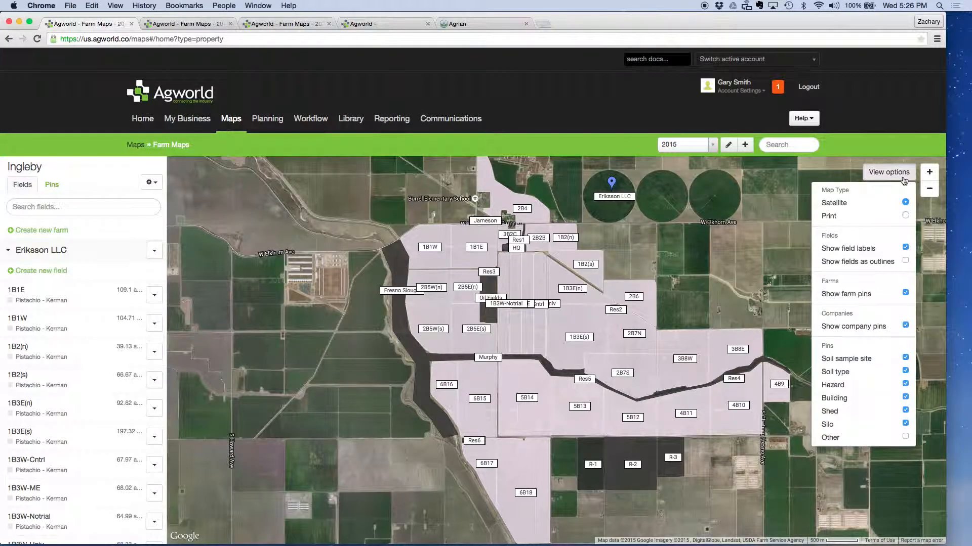
pyautogui.click(905, 248)
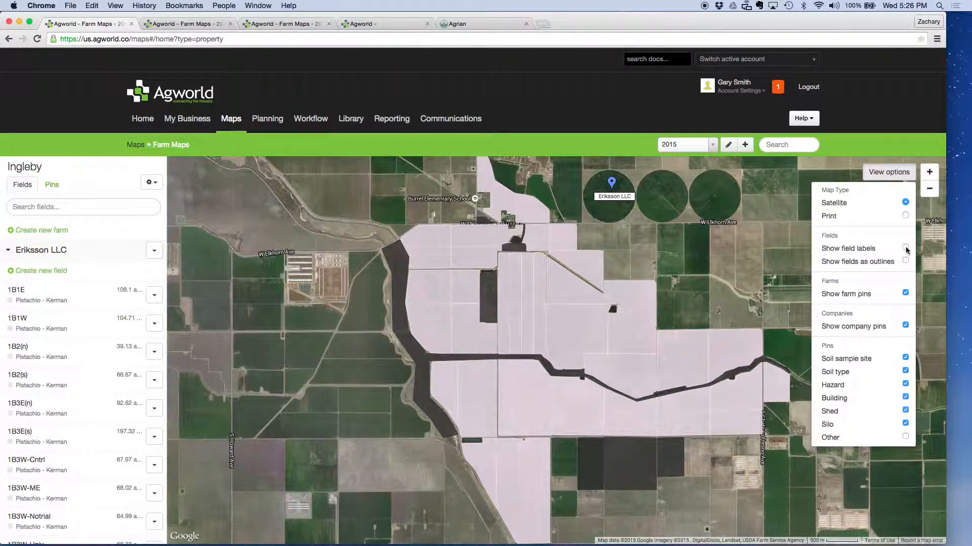
pyautogui.click(905, 436)
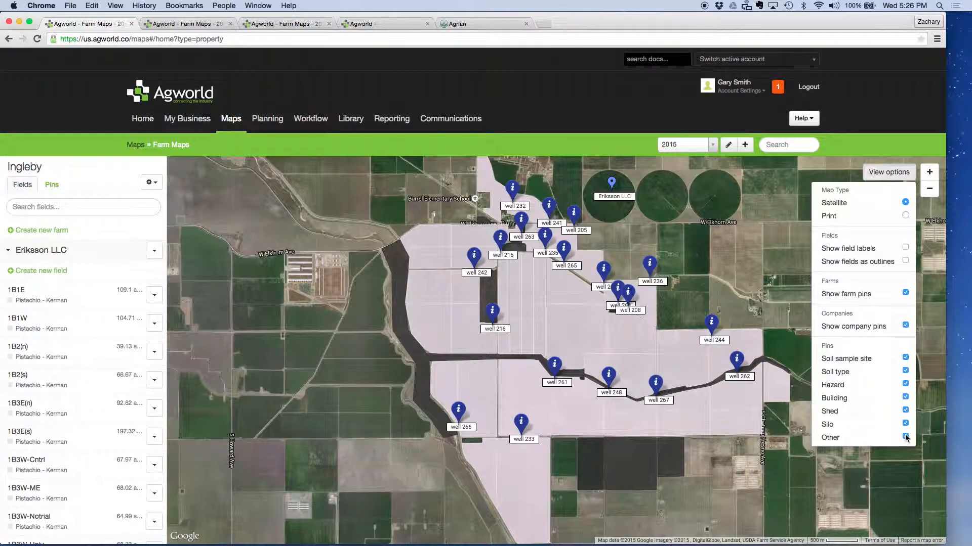
pyautogui.click(905, 436)
pyautogui.click(906, 437)
pyautogui.click(905, 437)
pyautogui.click(905, 436)
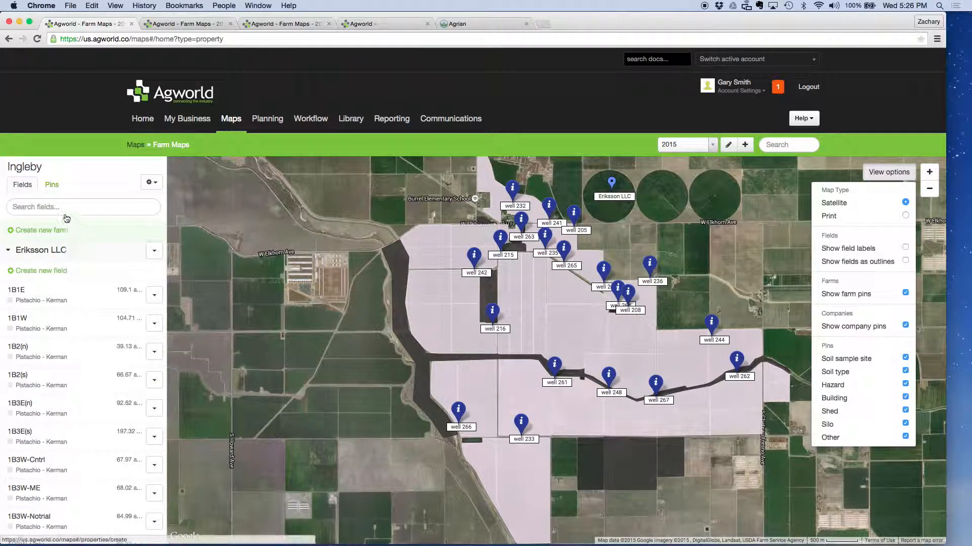
# Step: Create a pin named "test label" with the category Other in the field southwest of well 264, and save it
pyautogui.click(50, 185)
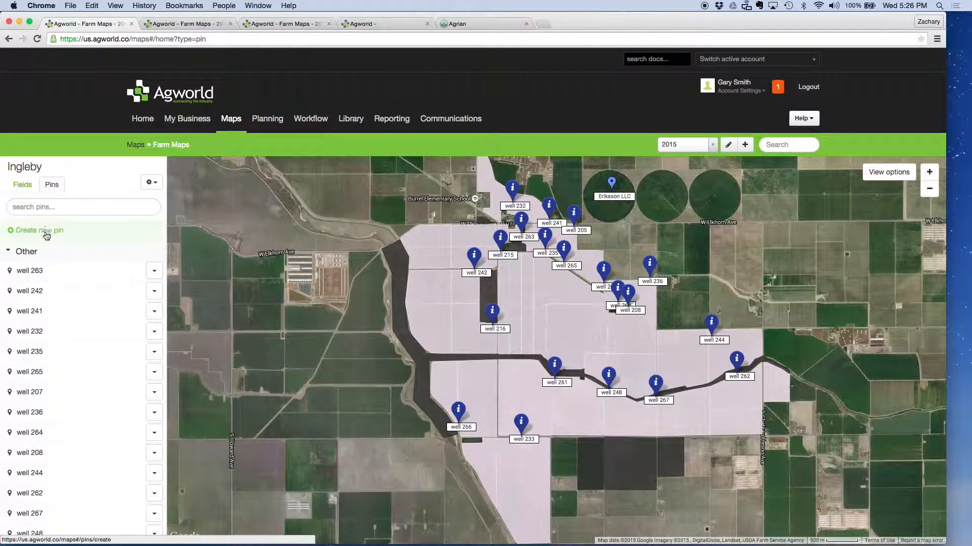
pyautogui.click(44, 230)
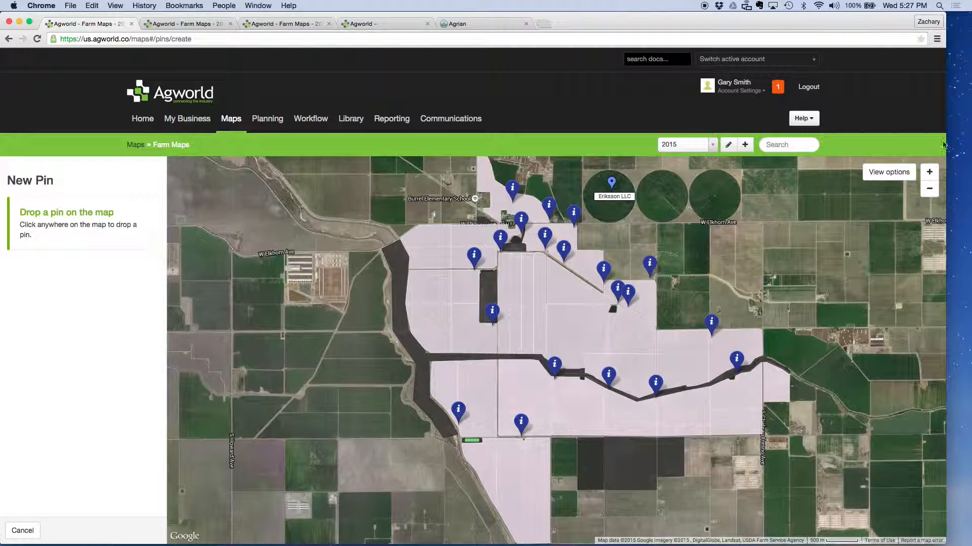
pyautogui.scroll(2, 558, 333)
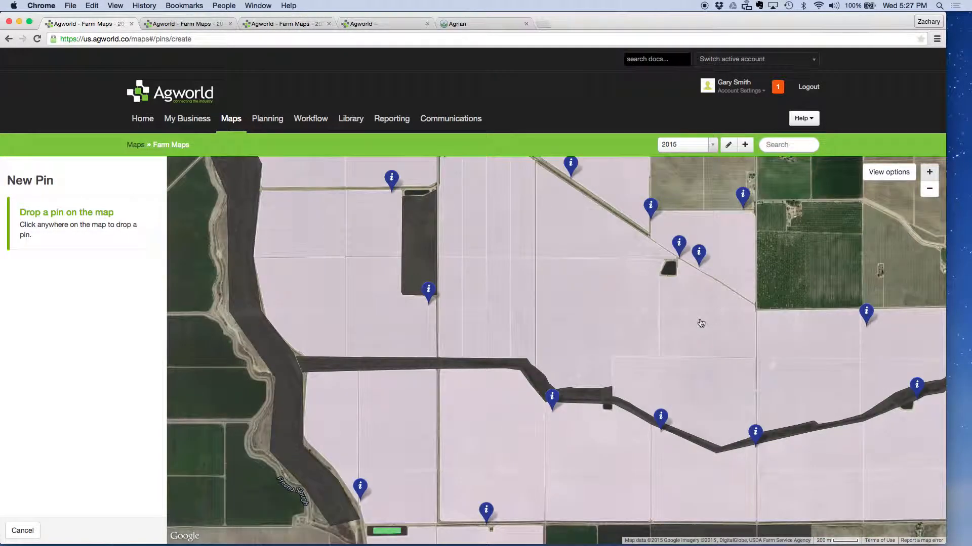
pyautogui.moveTo(648, 351); pyautogui.dragTo(689, 379)
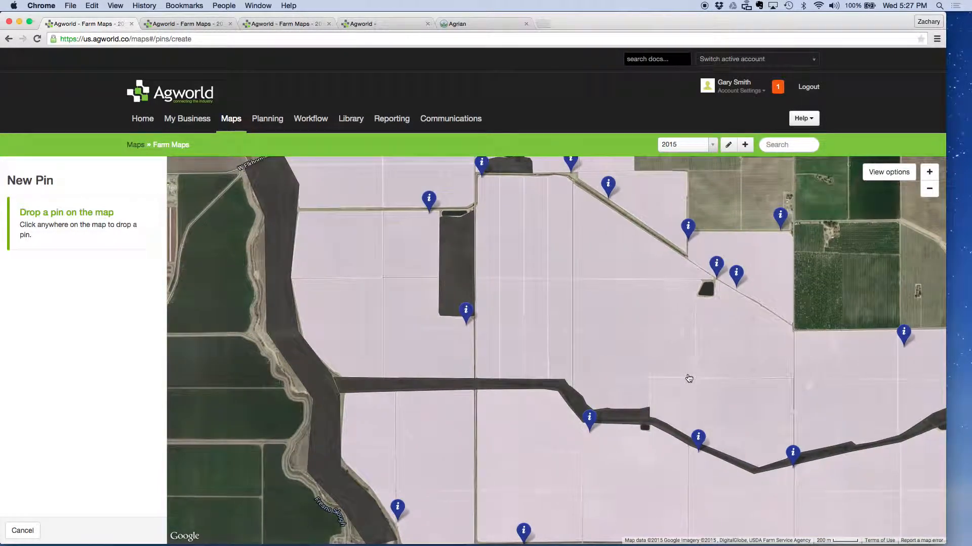
pyautogui.click(682, 335)
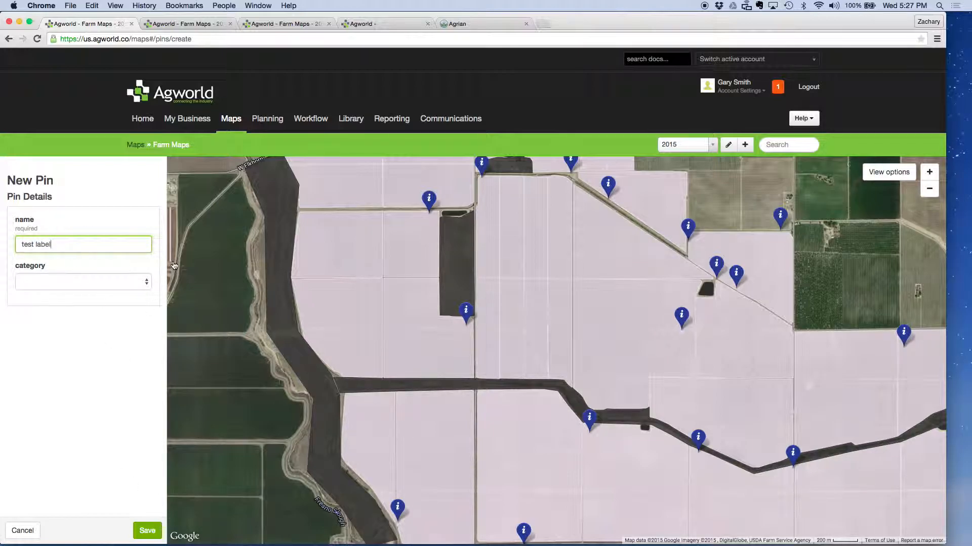
pyautogui.click(130, 278)
pyautogui.click(110, 343)
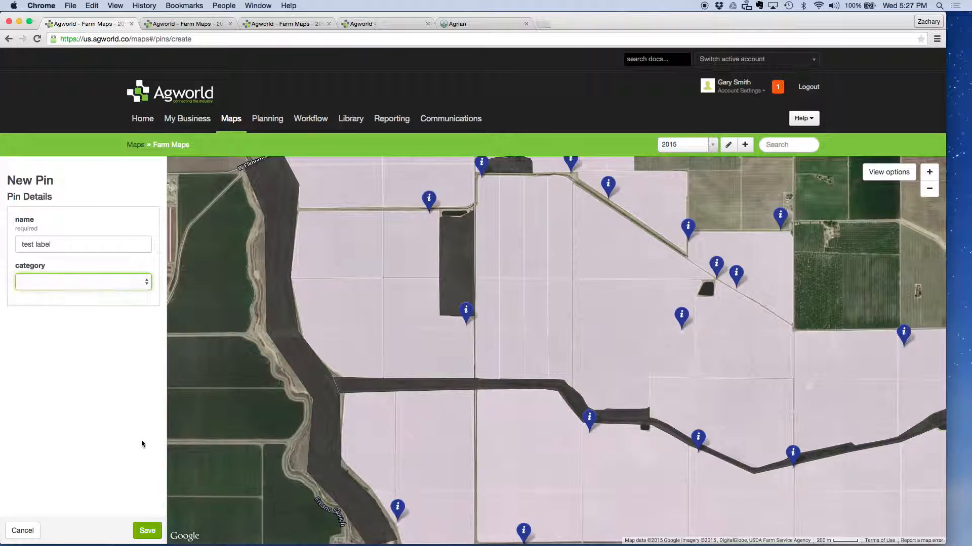
pyautogui.click(147, 530)
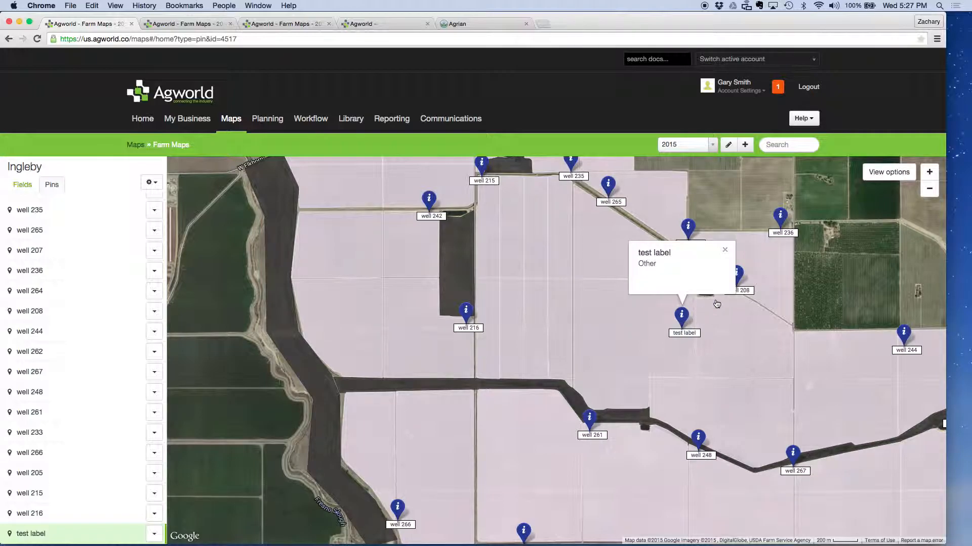
# Step: Edit the "test label" pin to move it a short distance west within the same field, and save it
pyautogui.click(154, 533)
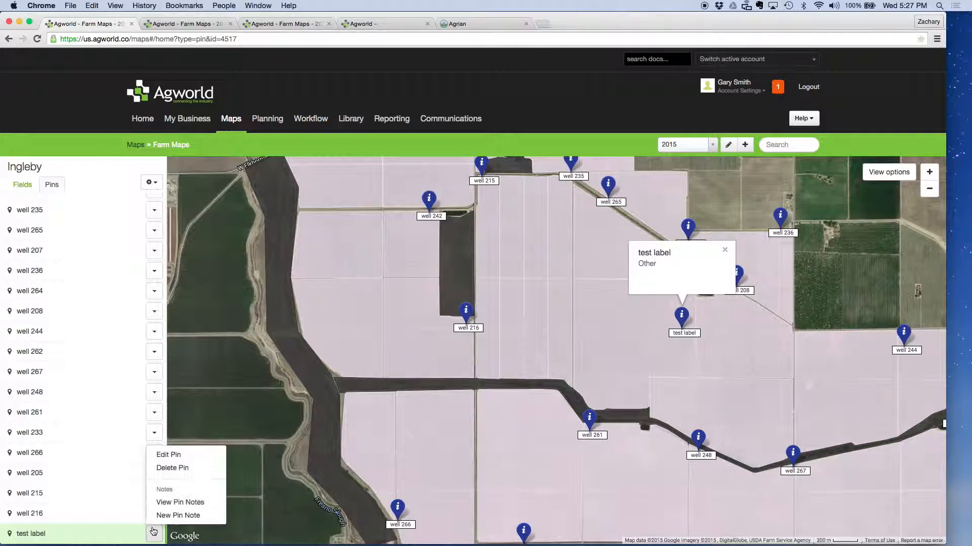
pyautogui.click(191, 460)
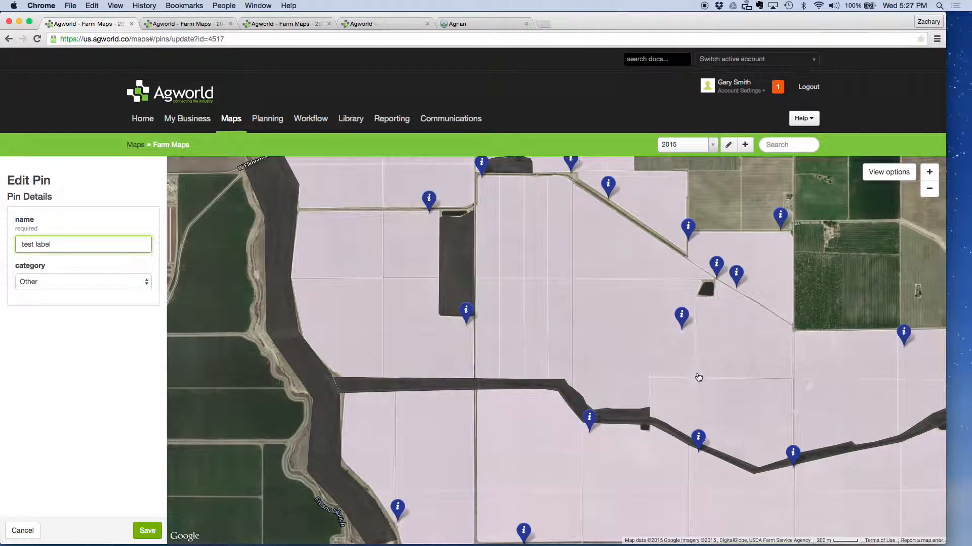
pyautogui.moveTo(682, 326)
pyautogui.mouseDown()
pyautogui.moveTo(636, 320)
pyautogui.moveTo(593, 335)
pyautogui.moveTo(616, 323)
pyautogui.moveTo(627, 335)
pyautogui.mouseUp()
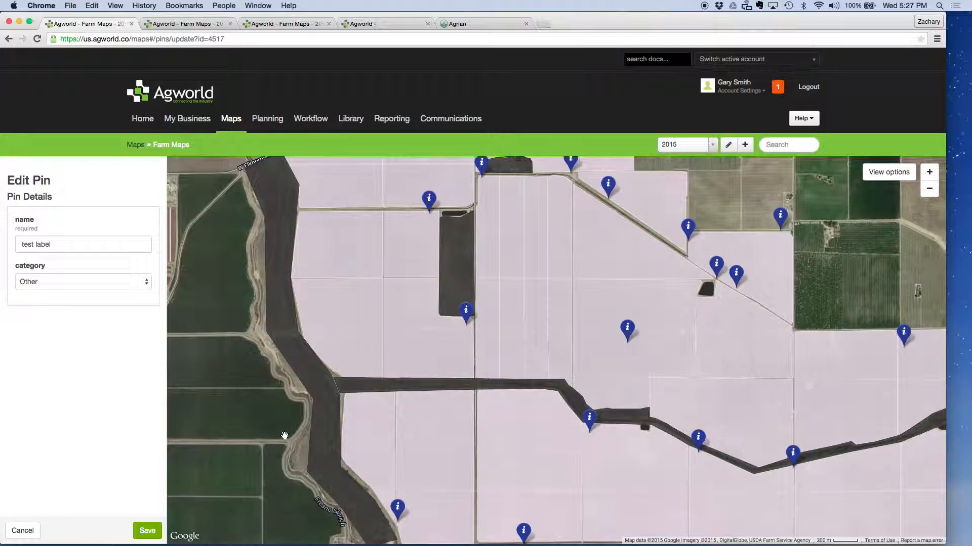
pyautogui.click(148, 530)
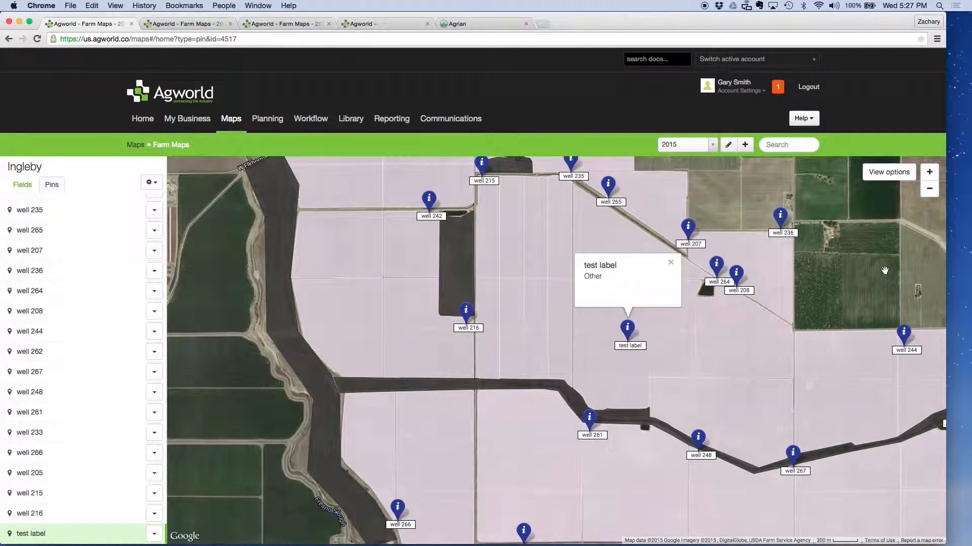
# Step: Show the field labels and move the "test label" pin slightly southeast onto the 1B3E(s) label, saving its new position
pyautogui.click(893, 174)
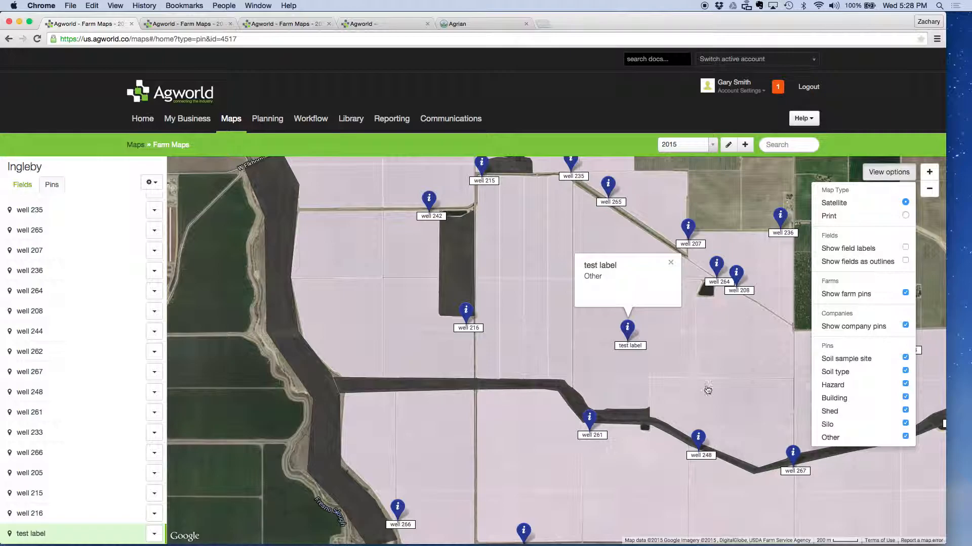
pyautogui.click(907, 247)
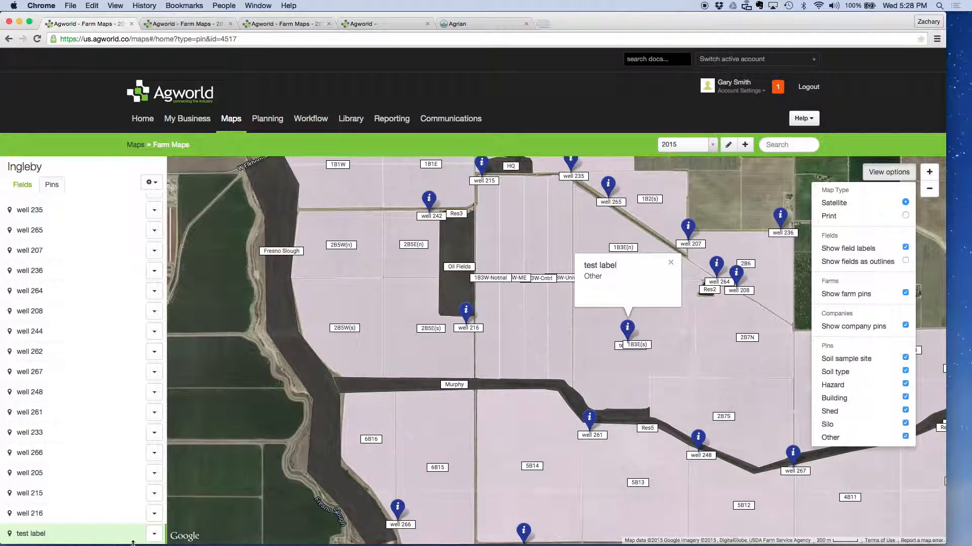
pyautogui.click(153, 534)
pyautogui.click(172, 455)
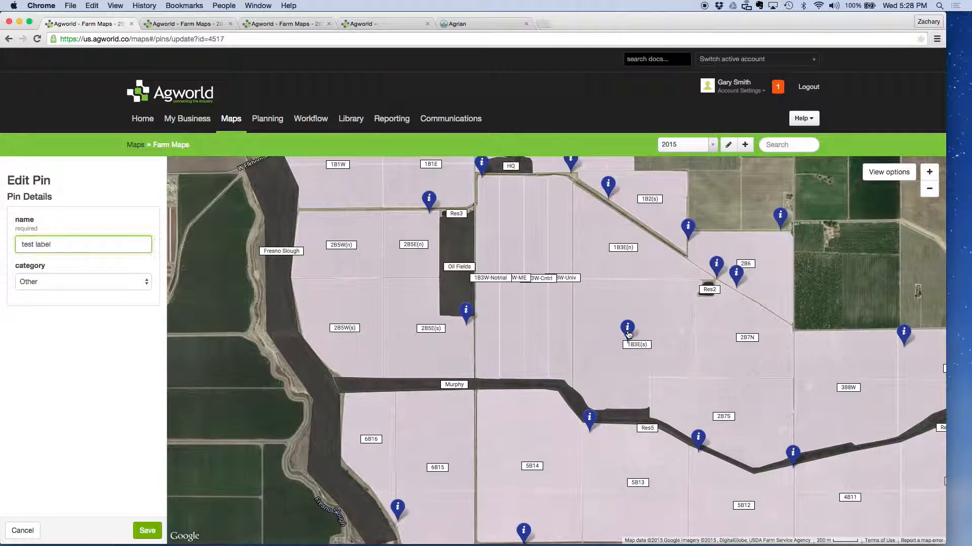
pyautogui.moveTo(627, 335)
pyautogui.mouseDown()
pyautogui.moveTo(628, 357)
pyautogui.moveTo(639, 346)
pyautogui.mouseUp()
pyautogui.click(147, 531)
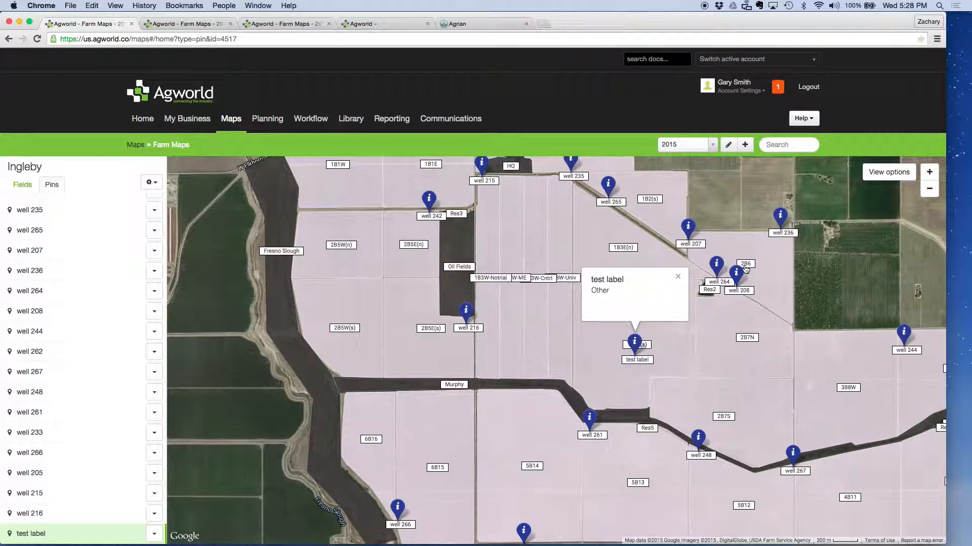
pyautogui.click(679, 276)
# Step: Permanently delete the "test label" pin
pyautogui.click(154, 535)
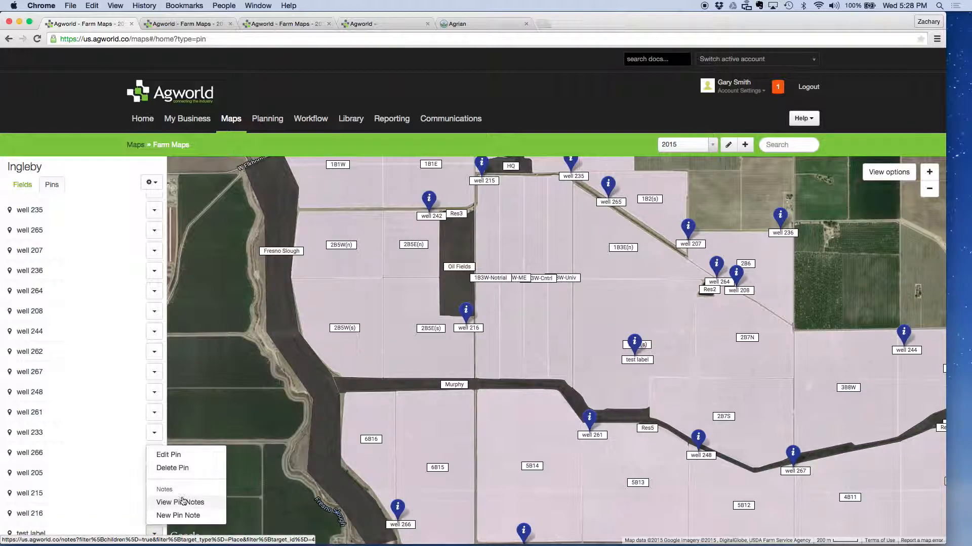
pyautogui.click(180, 467)
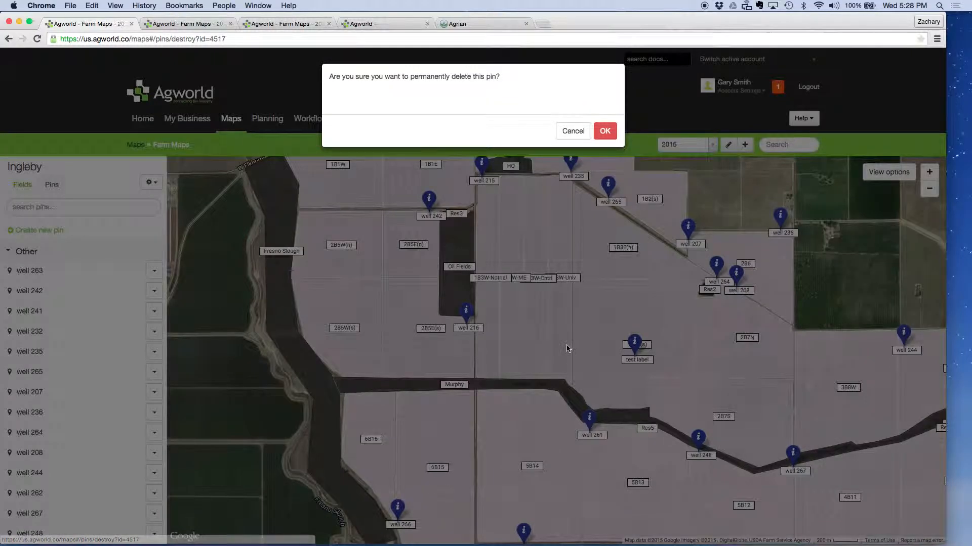
pyautogui.click(603, 133)
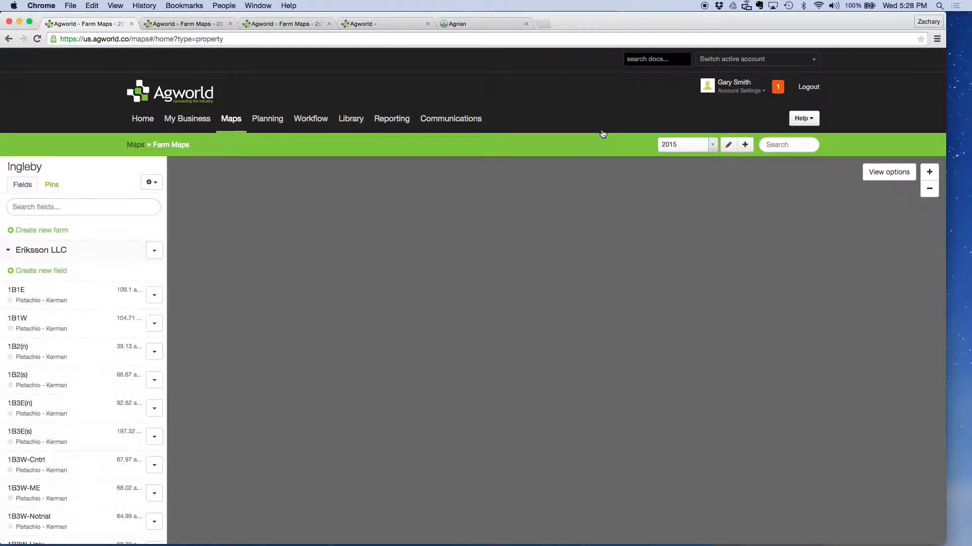
# Step: Hide the pins of the Other category on the farm map
pyautogui.click(929, 189)
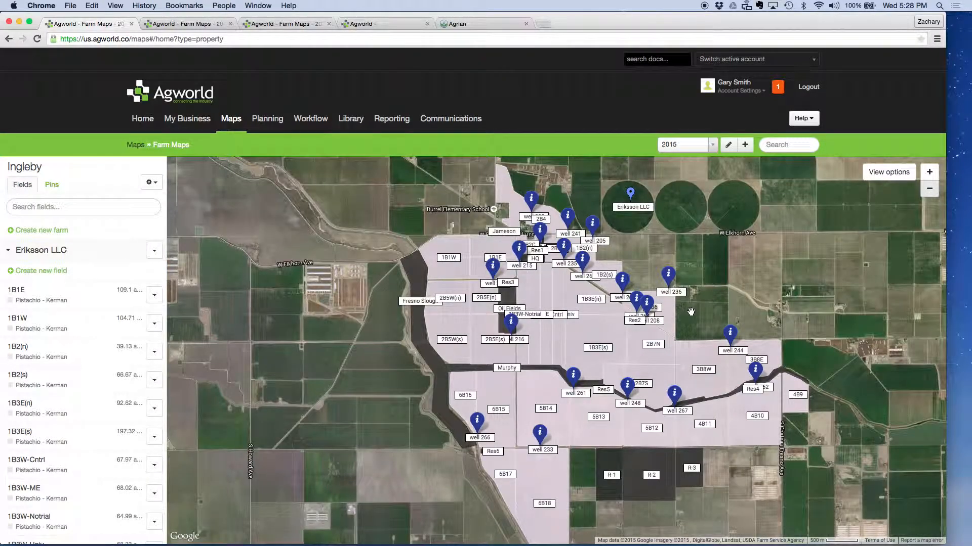
pyautogui.moveTo(670, 328); pyautogui.dragTo(569, 279)
pyautogui.click(878, 168)
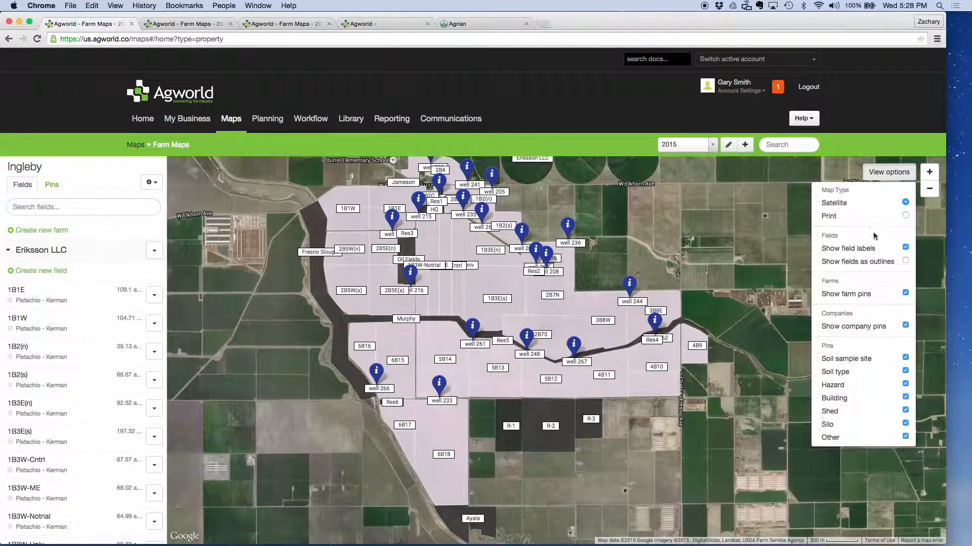
pyautogui.click(906, 438)
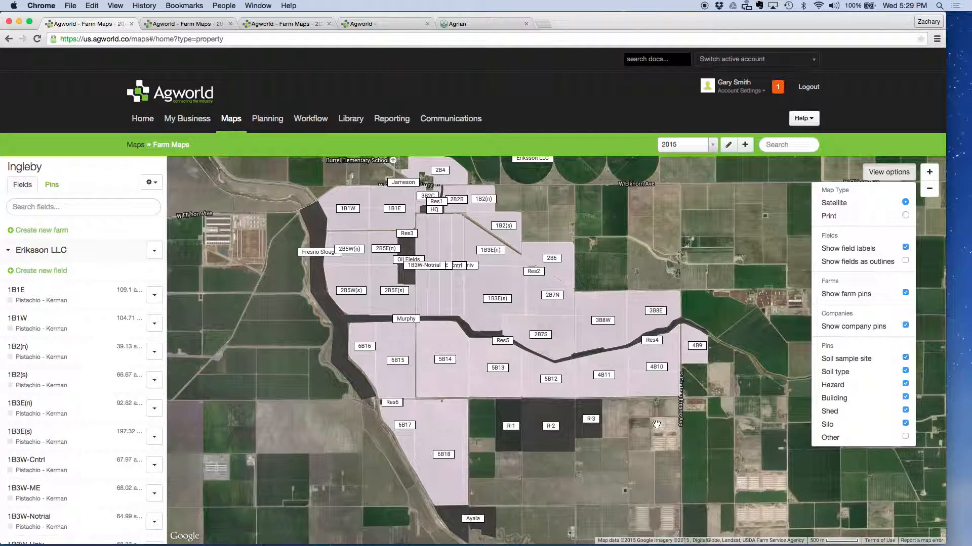
pyautogui.click(654, 420)
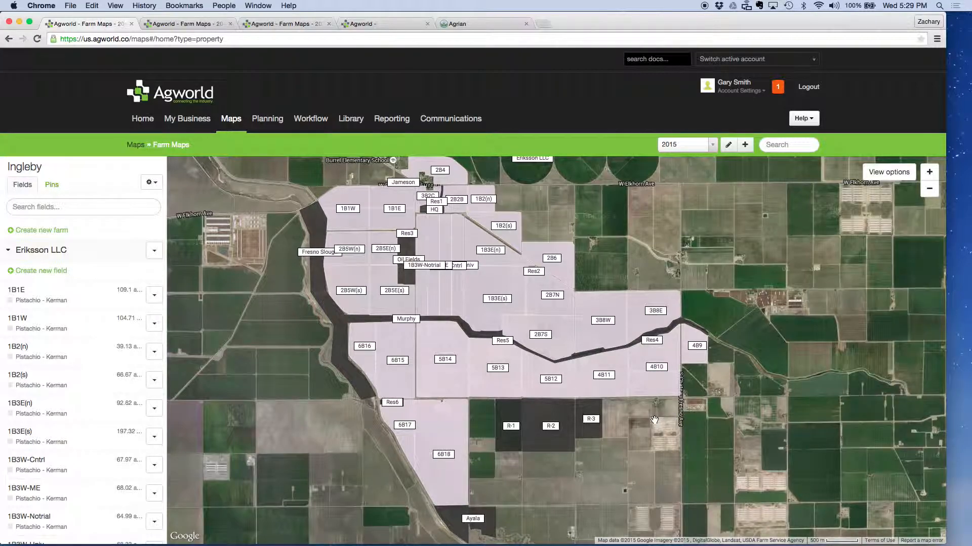
# Step: Create a pin named "Organic Tomatoes" with the category Hazard in the field just south of 4B10, save it and close its info bubble
pyautogui.scroll(1, 654, 420)
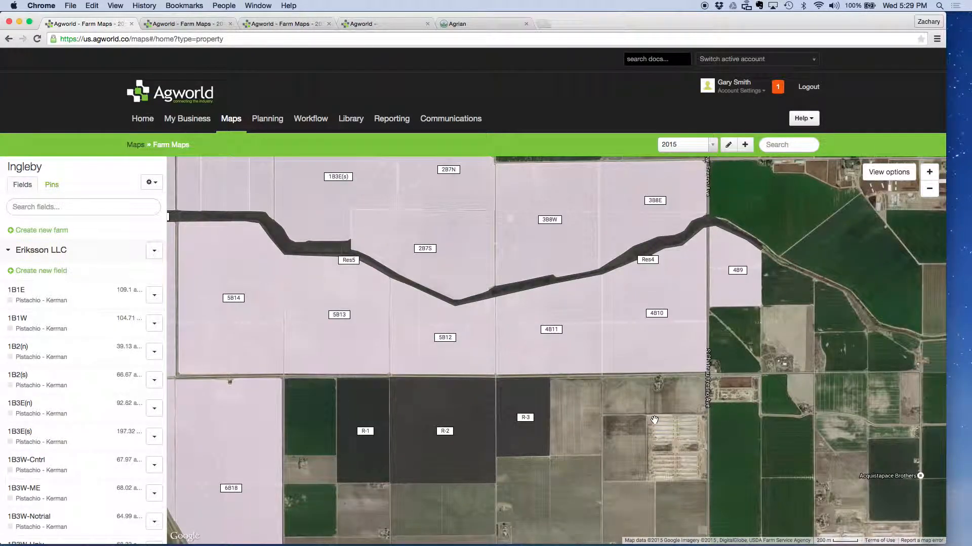
pyautogui.click(293, 23)
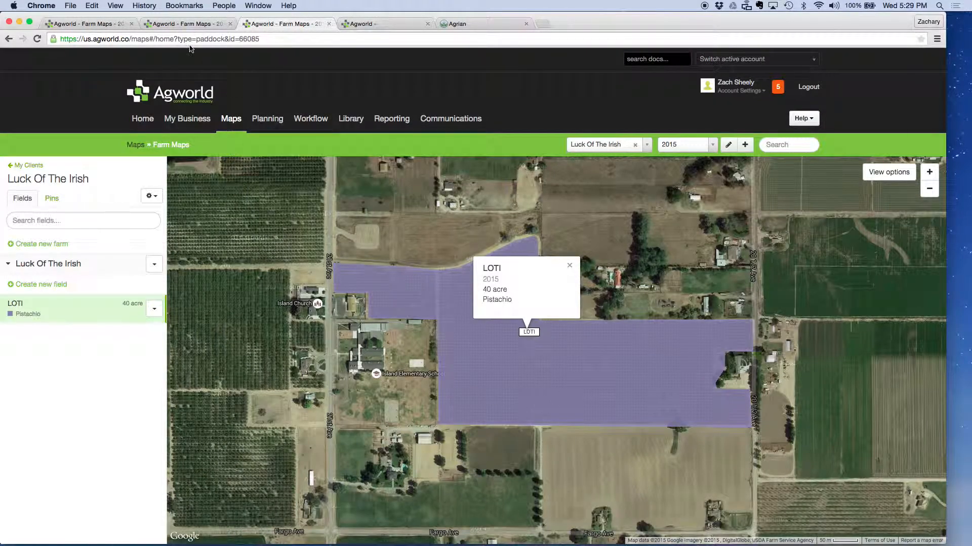
pyautogui.click(91, 23)
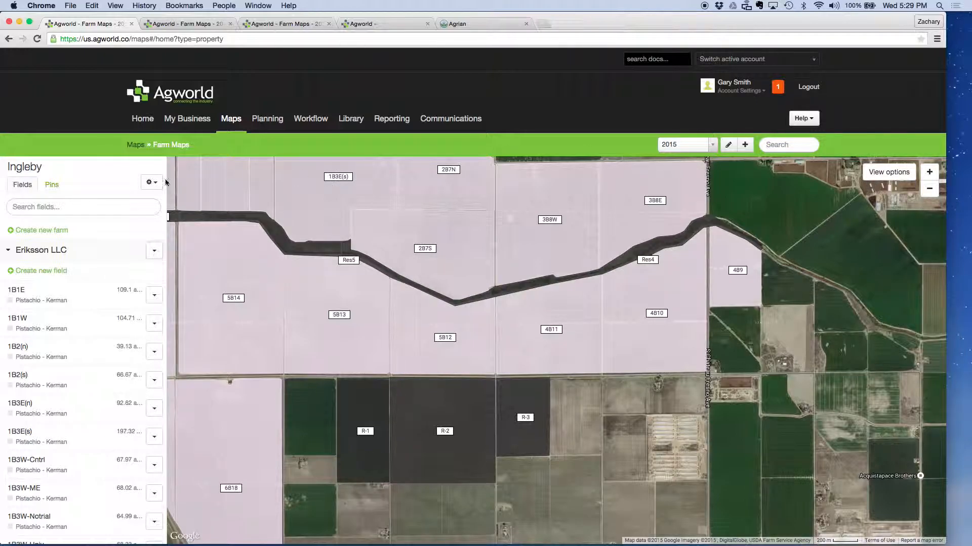
pyautogui.click(51, 184)
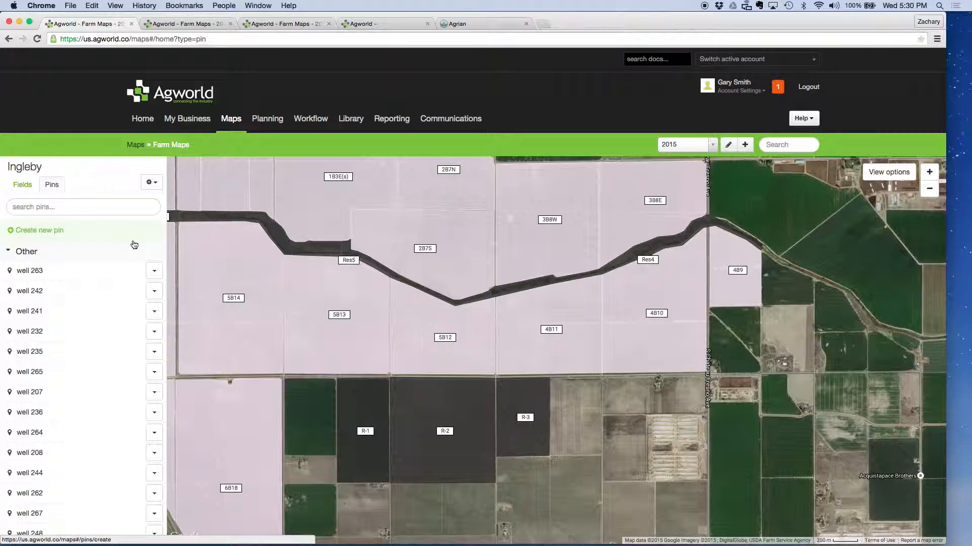
pyautogui.click(44, 231)
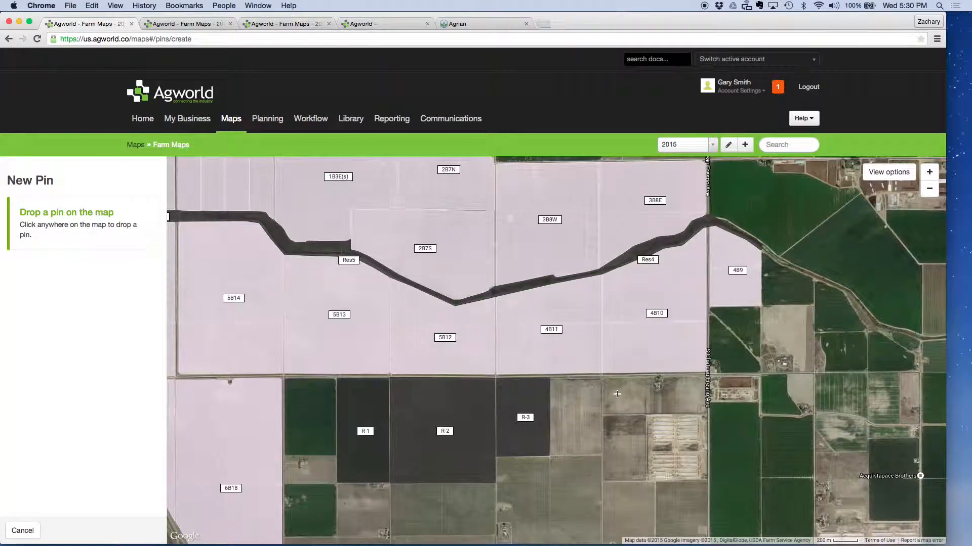
pyautogui.click(617, 394)
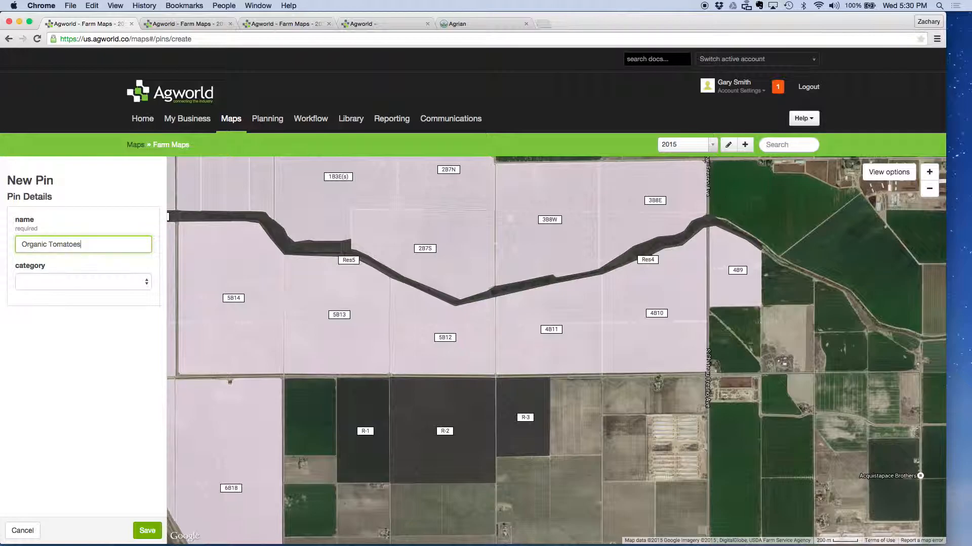
pyautogui.click(72, 280)
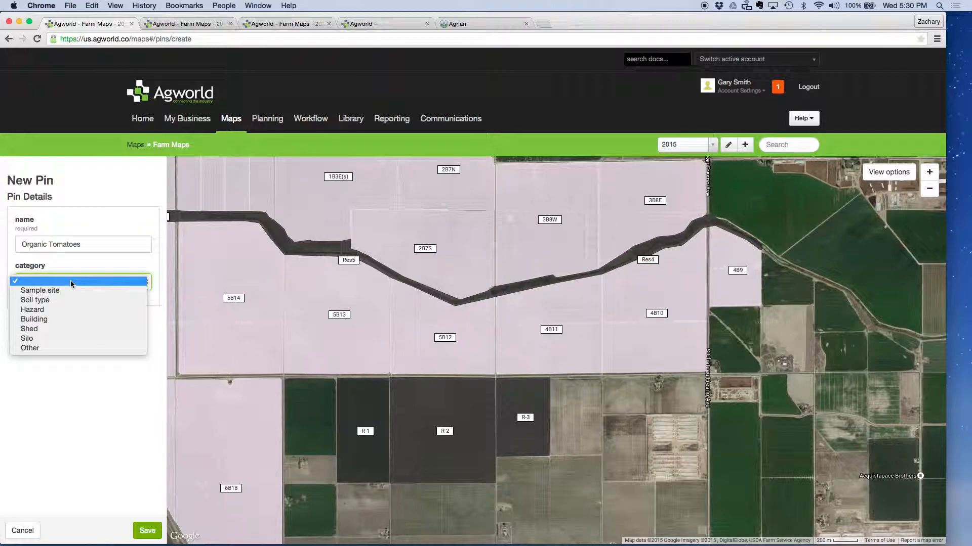
pyautogui.click(75, 310)
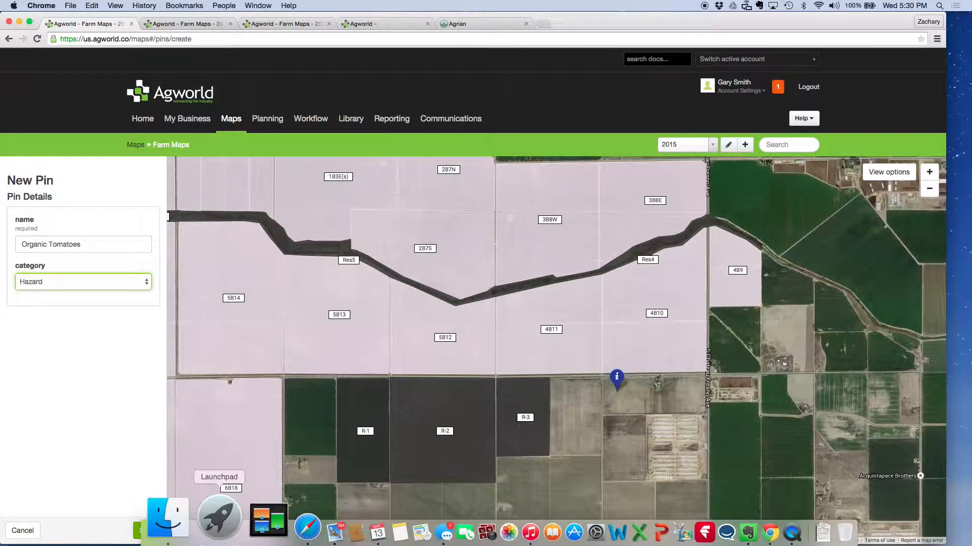
pyautogui.click(147, 530)
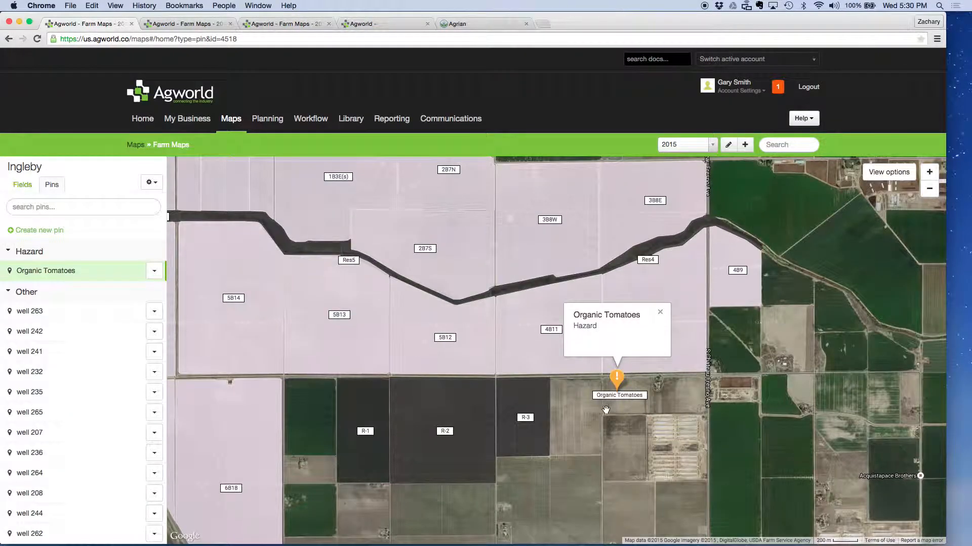
pyautogui.moveTo(618, 384); pyautogui.dragTo(629, 392)
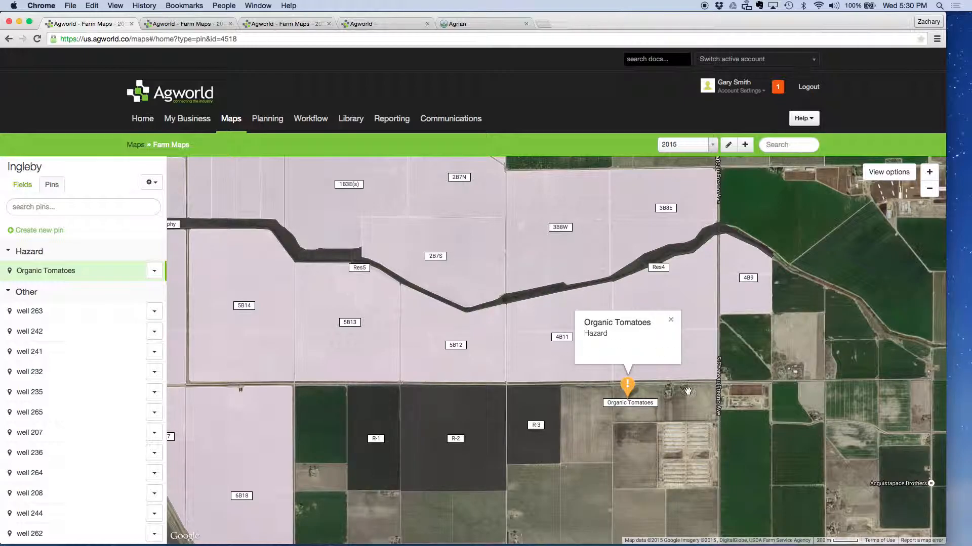
pyautogui.click(671, 319)
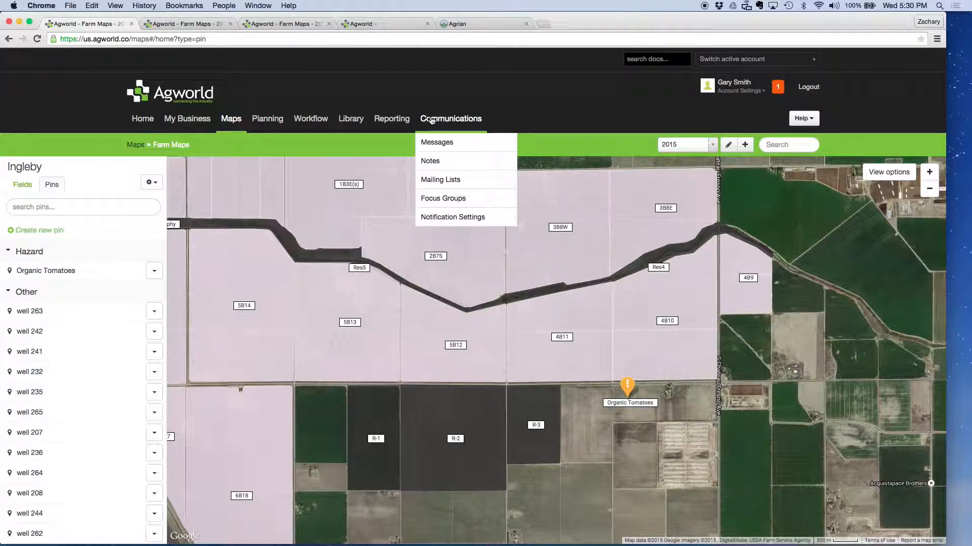
# Step: Switch to Agrian and view the block entry form with its surrounding crops fields, then cancel it without adding a block
pyautogui.click(464, 23)
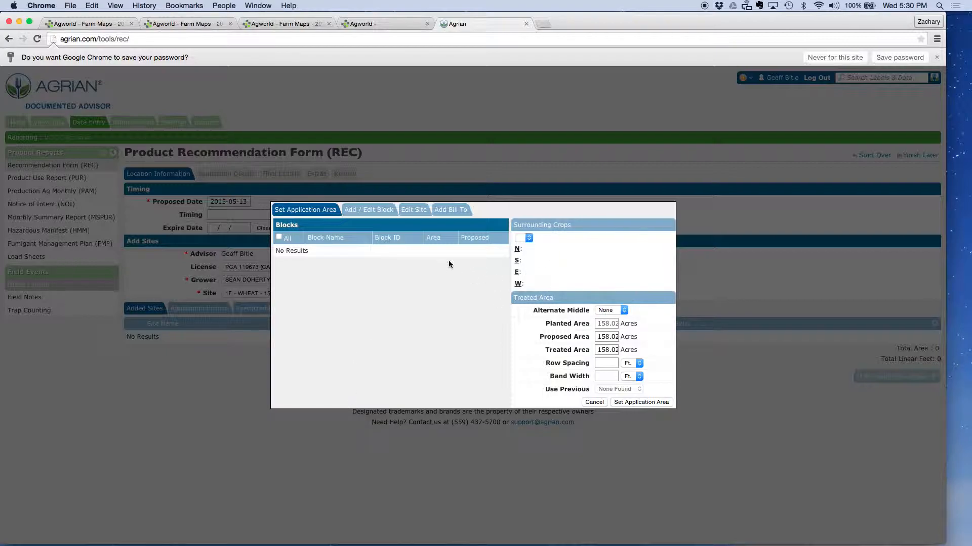
pyautogui.click(377, 209)
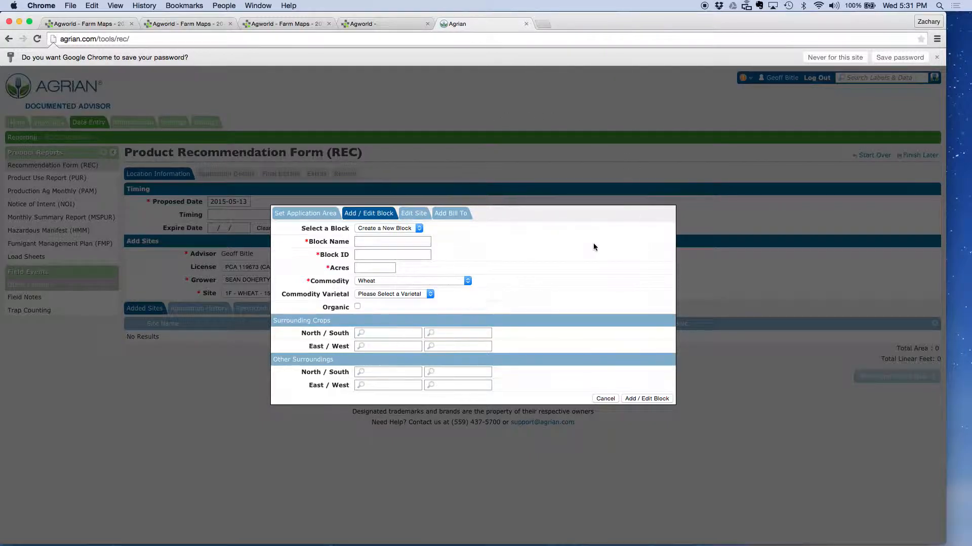
pyautogui.click(610, 400)
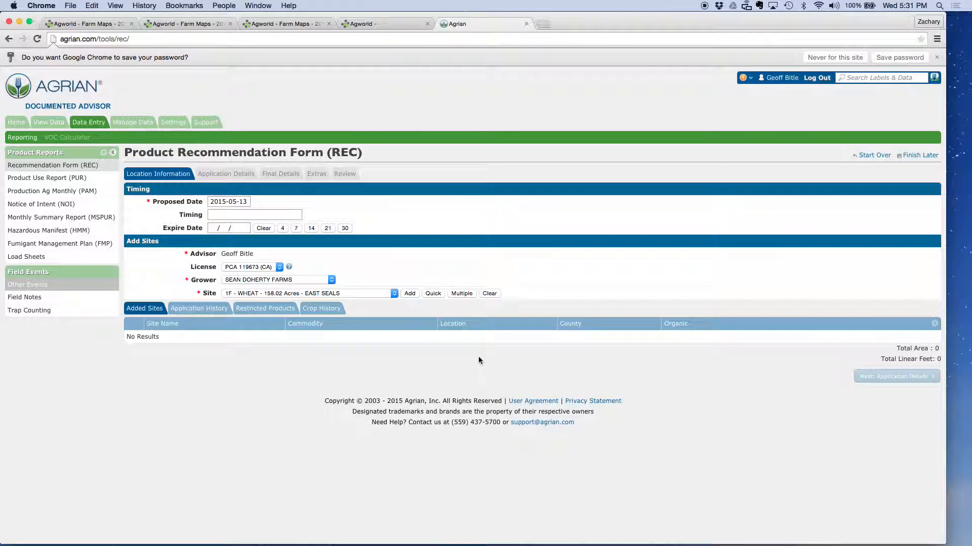
# Step: Examine the hazard and soil sample pins on the Duarte Georgetown map in Agworld, and return to the Ingleby farm map
pyautogui.click(186, 24)
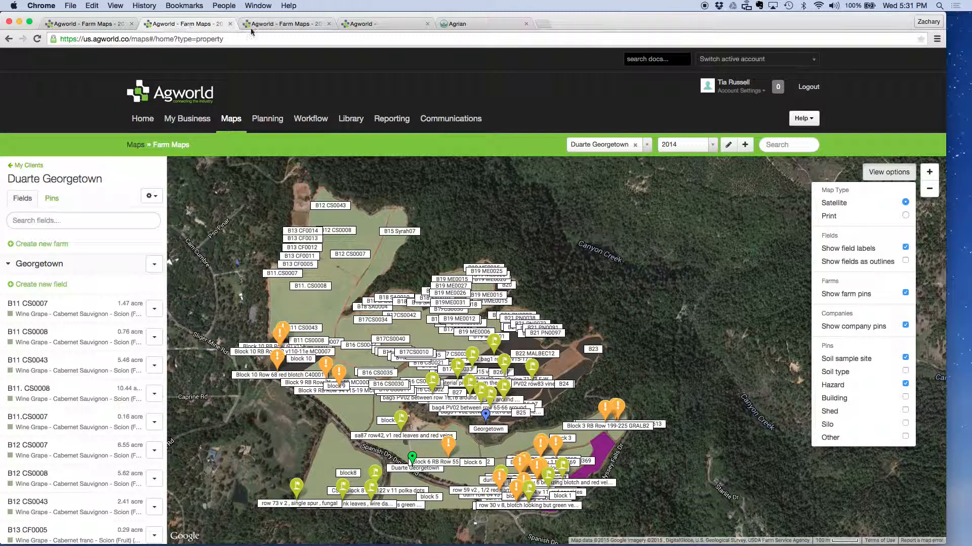
pyautogui.click(281, 25)
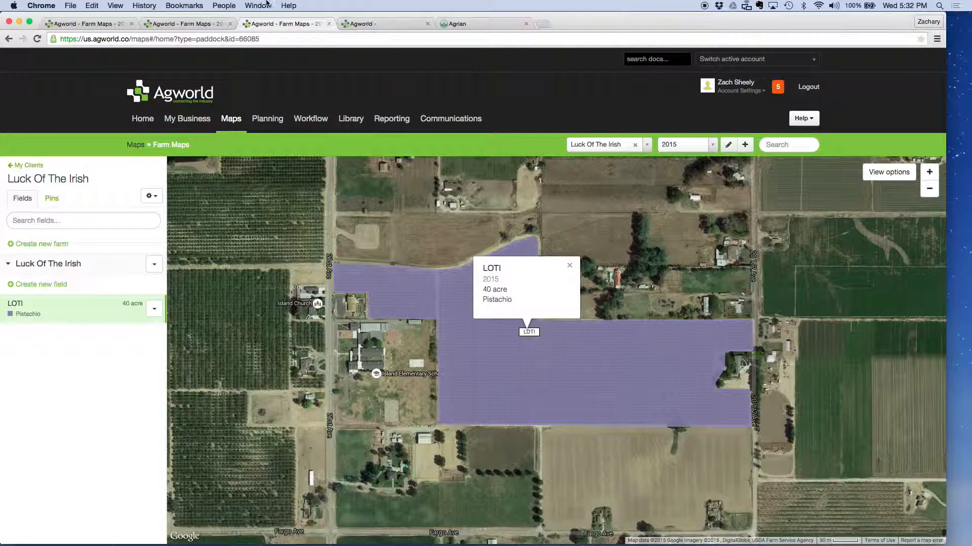
pyautogui.click(171, 25)
pyautogui.click(107, 25)
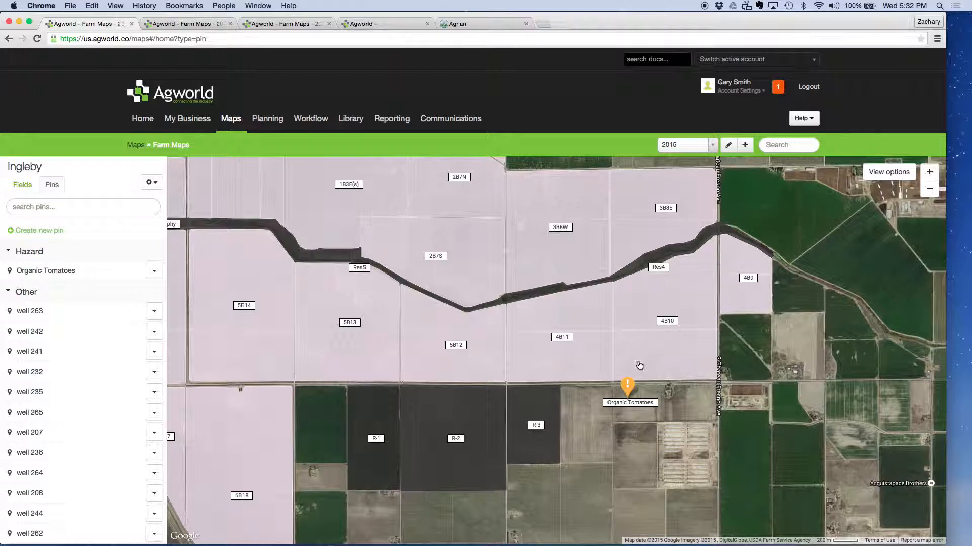
# Step: Edit the "Organic Tomatoes" pin to move it west into the field just east of R-3, and save it
pyautogui.scroll(-5, 123, 504)
pyautogui.scroll(5, 123, 503)
pyautogui.click(155, 270)
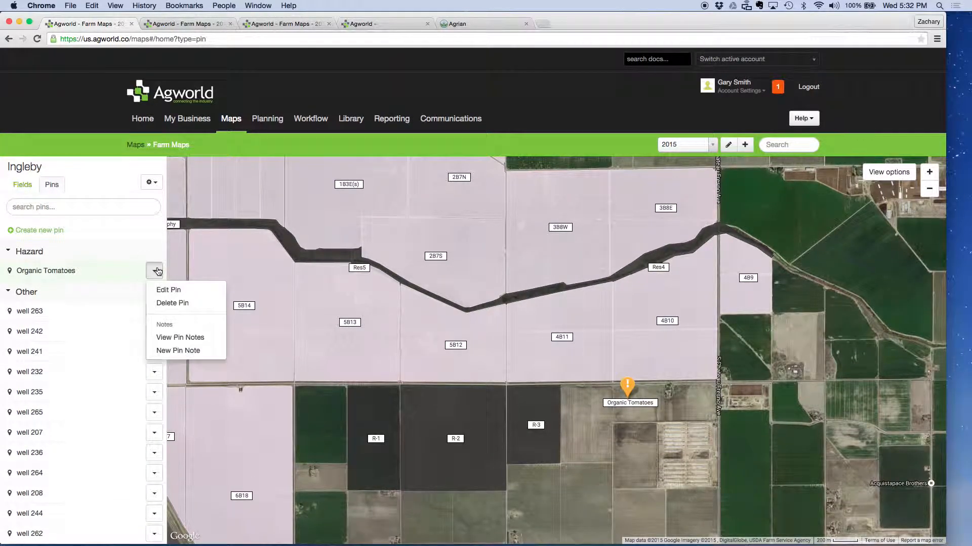
pyautogui.click(168, 293)
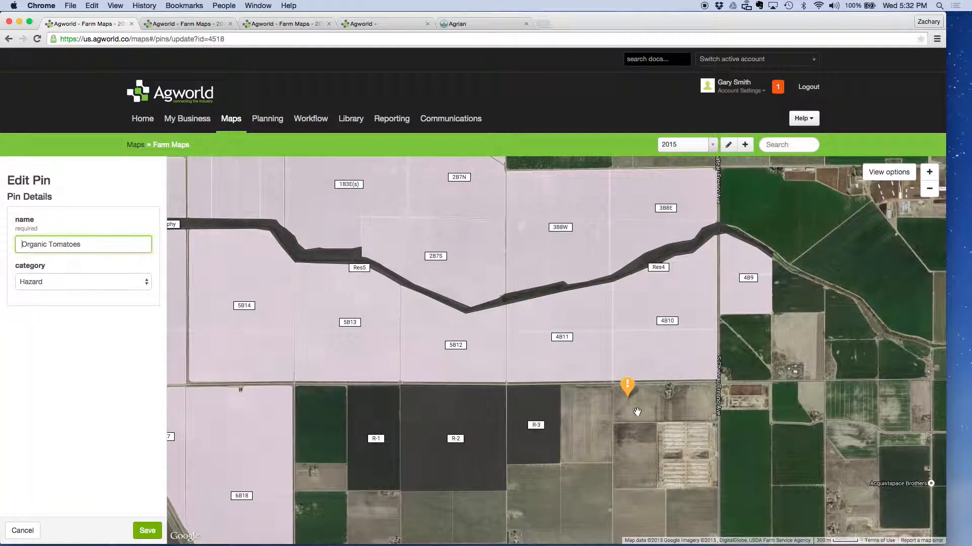
pyautogui.moveTo(627, 389); pyautogui.dragTo(585, 399)
pyautogui.click(147, 530)
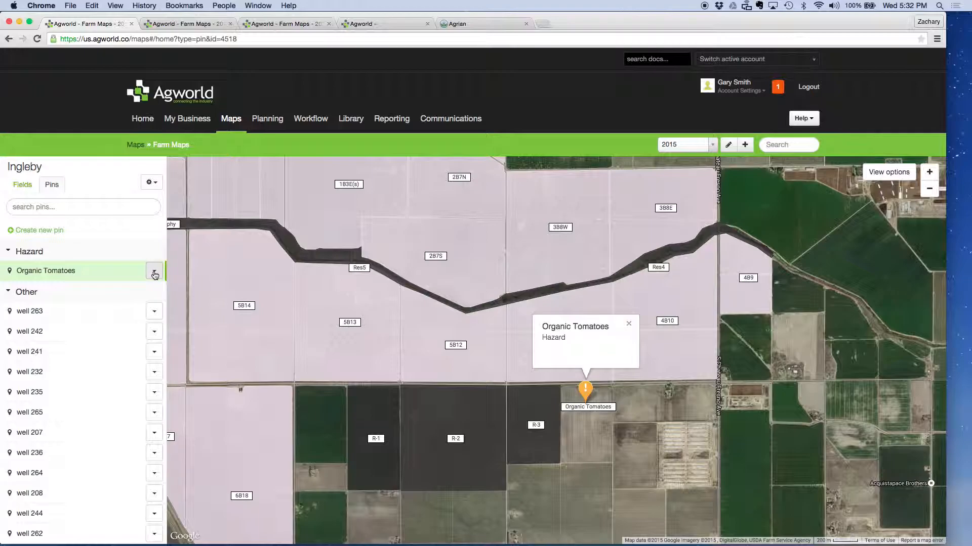
# Step: Create and save a pin named "trap" with the category Other near the southern edge of field 4B10, and show the Other pins
pyautogui.click(98, 232)
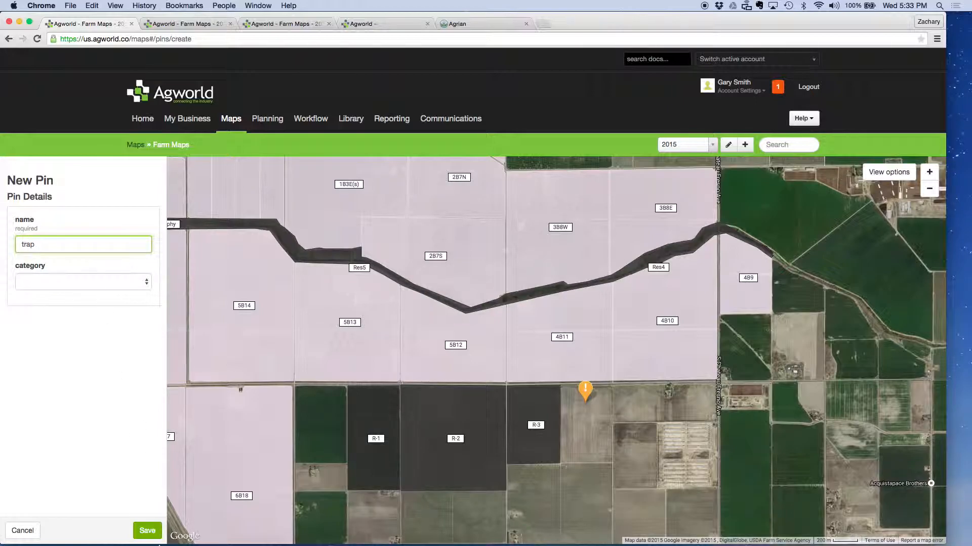
pyautogui.click(131, 282)
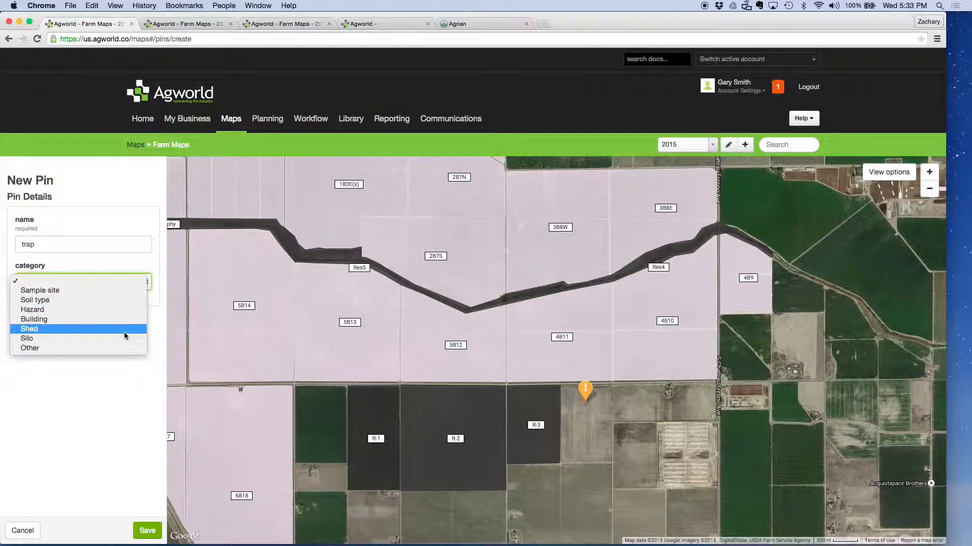
pyautogui.click(124, 347)
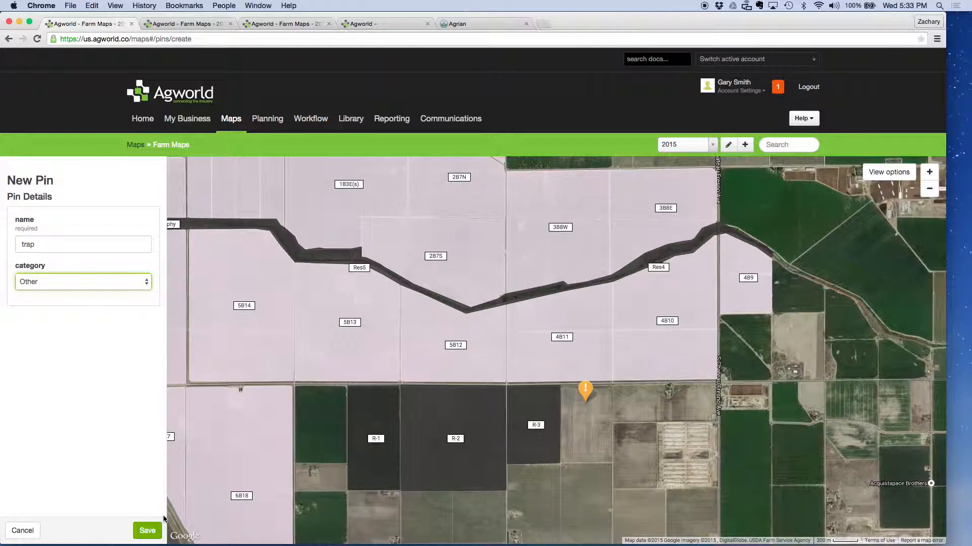
pyautogui.click(147, 531)
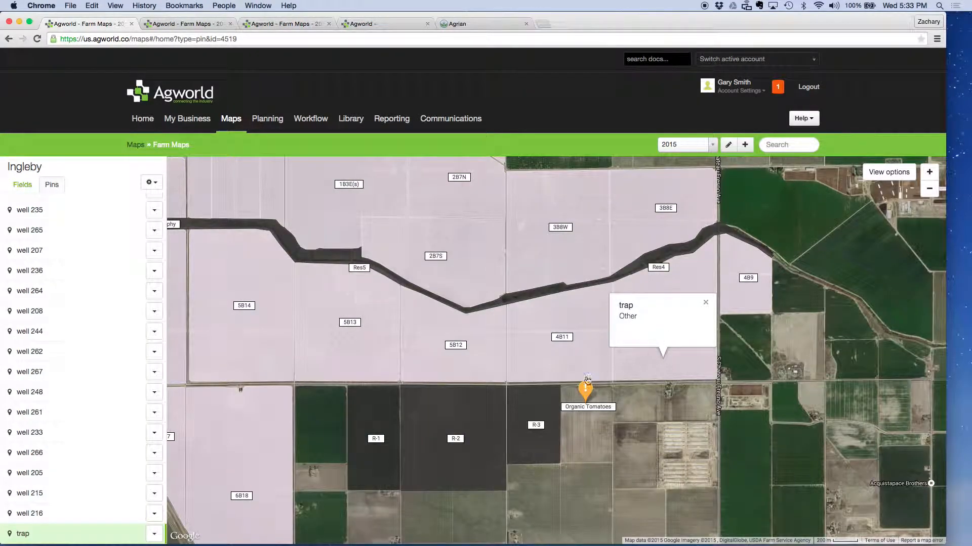
pyautogui.click(887, 175)
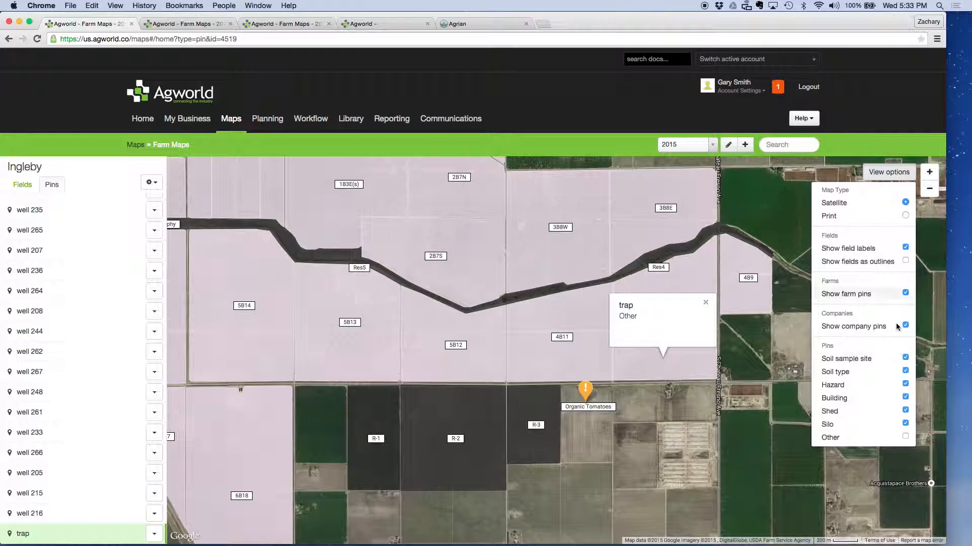
pyautogui.click(905, 437)
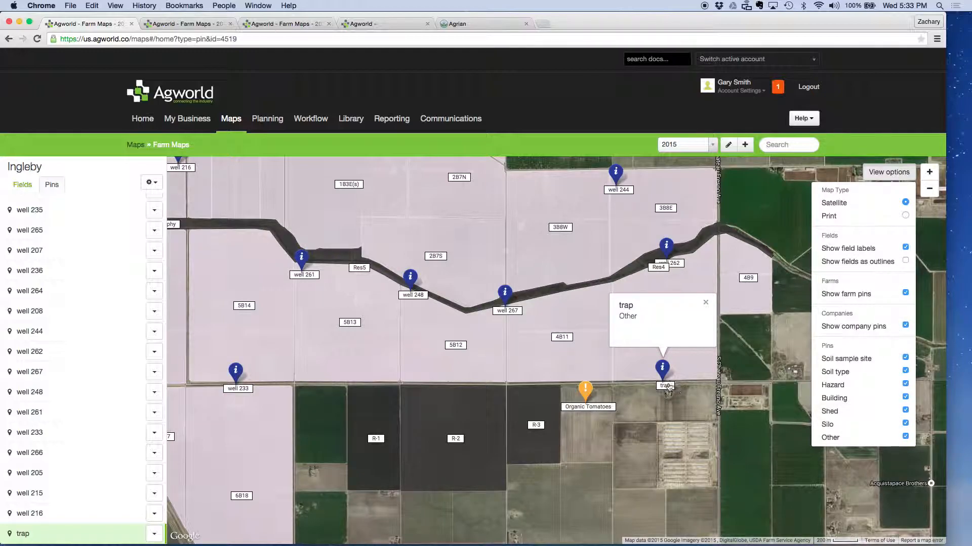
# Step: Switch the active Agworld account from the dashboard to the Emerald Farms grower's account and open its farm map
pyautogui.click(193, 25)
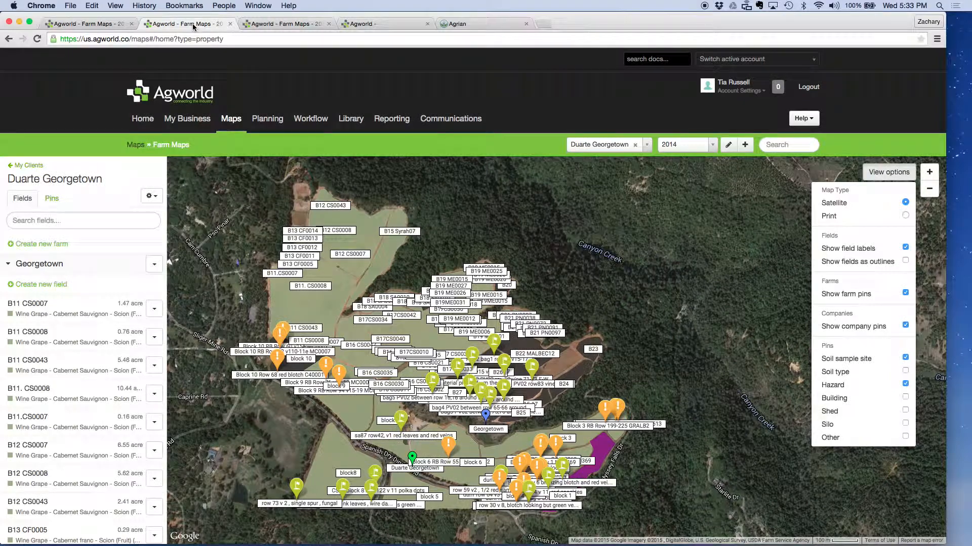
pyautogui.click(263, 24)
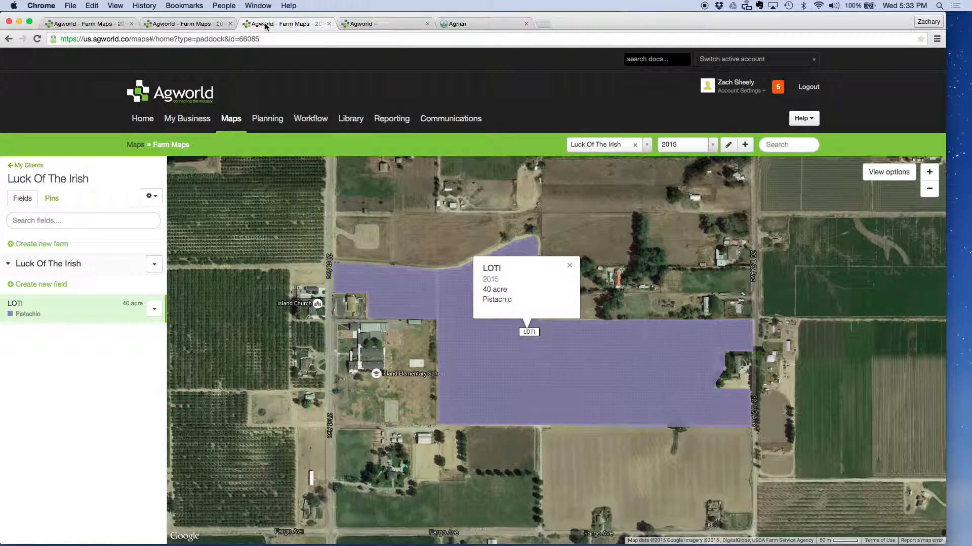
pyautogui.click(364, 24)
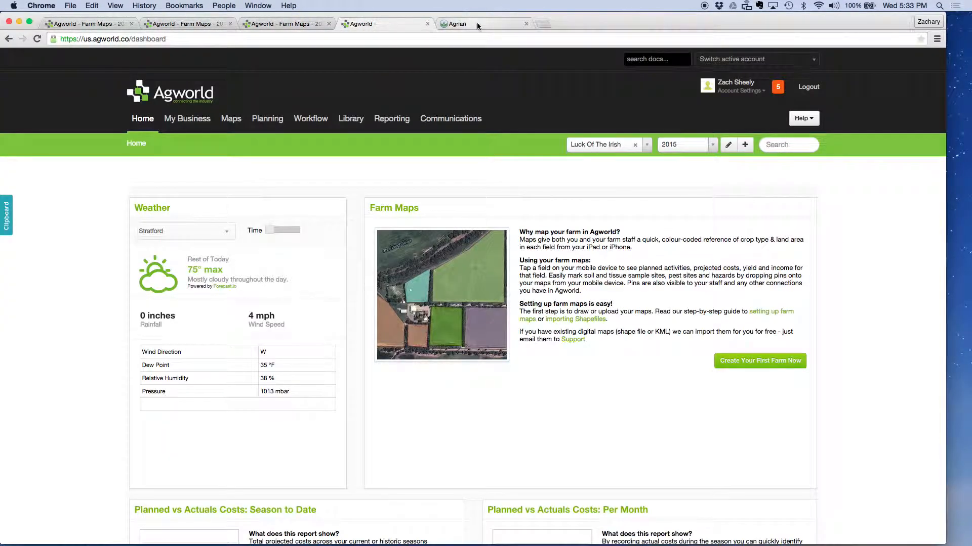
pyautogui.click(305, 23)
pyautogui.click(381, 26)
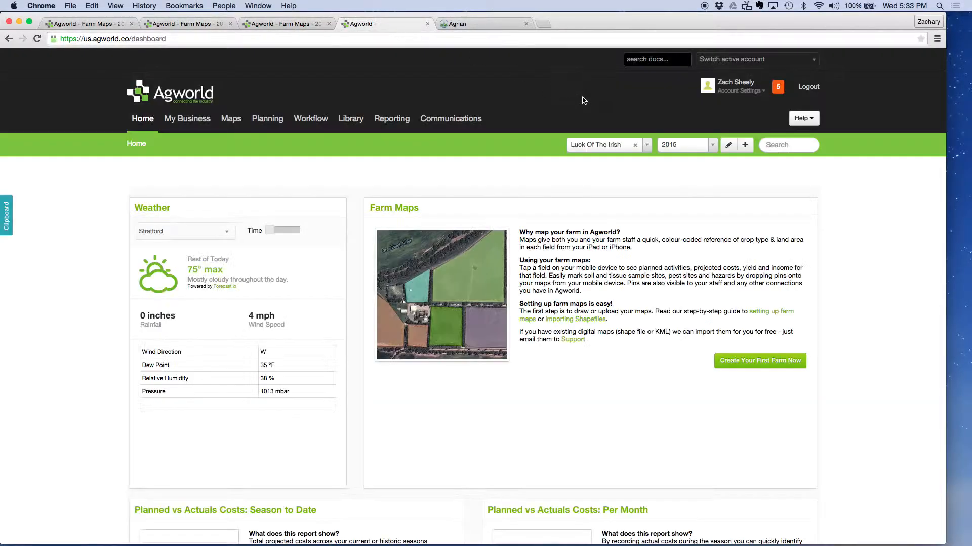
pyautogui.click(740, 64)
pyautogui.write('l')
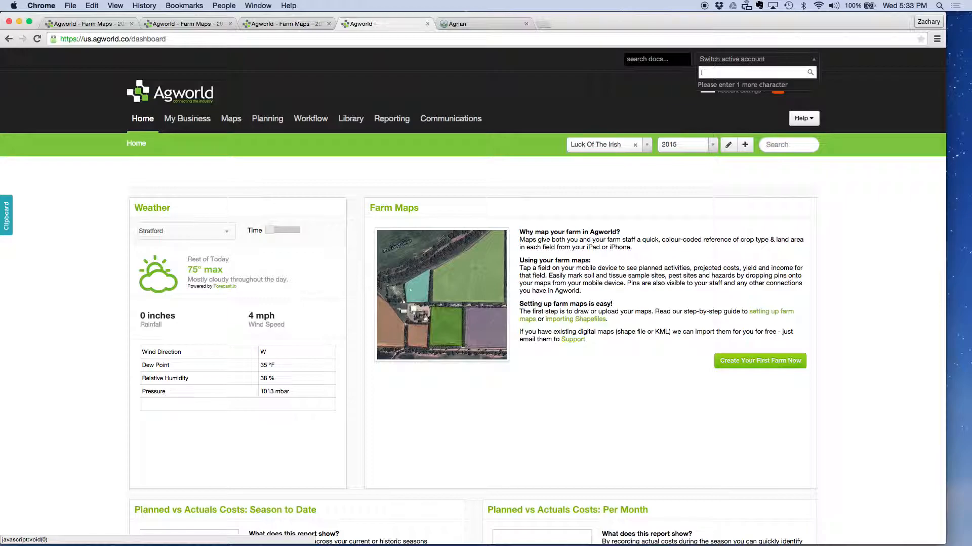
pyautogui.write('eon et')
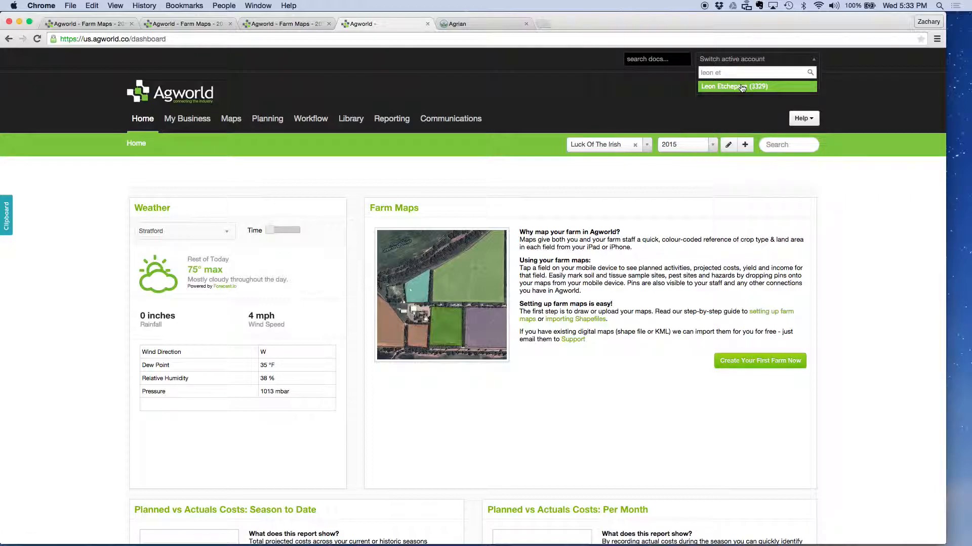
pyautogui.click(742, 87)
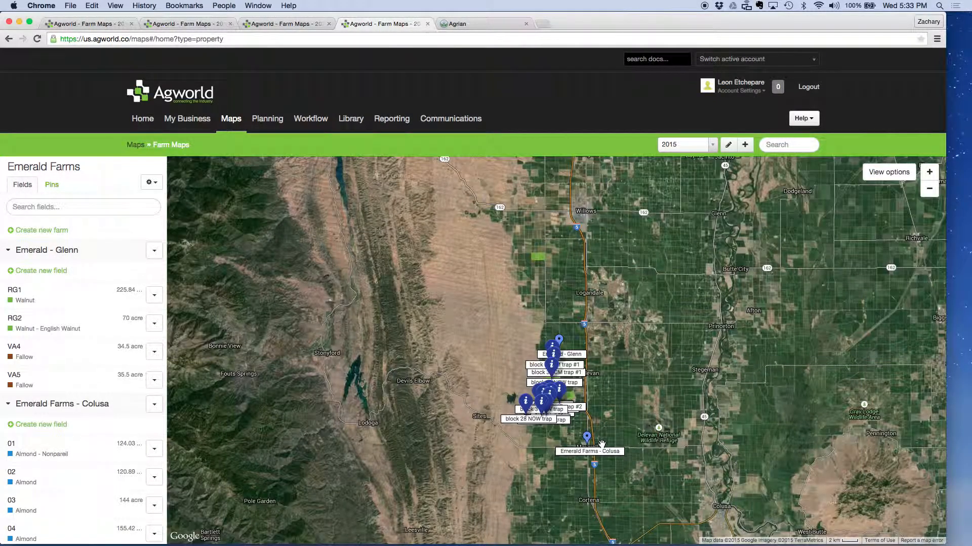
# Step: Hide the field labels on the Emerald Farms map and look over the trap pins across its blocks
pyautogui.scroll(3, 602, 444)
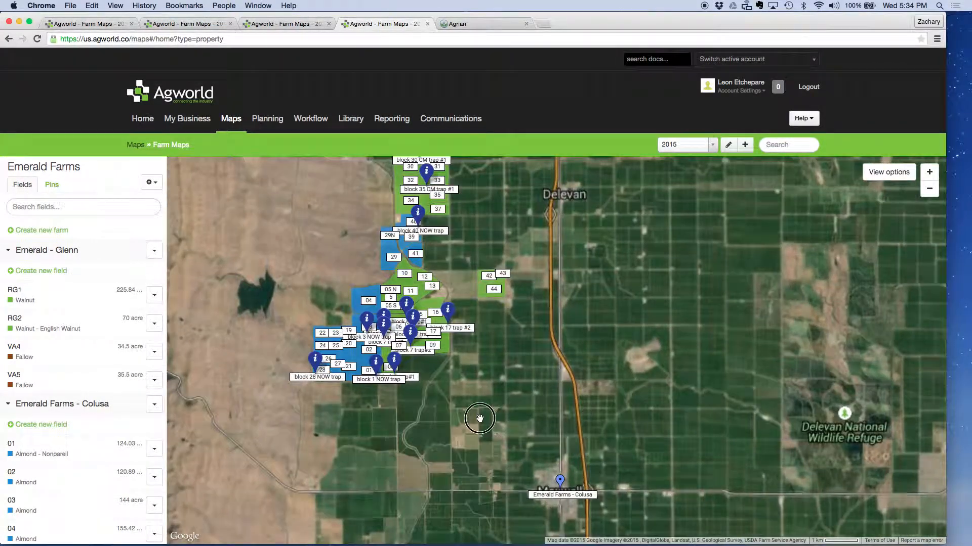
pyautogui.moveTo(479, 418); pyautogui.dragTo(562, 405)
pyautogui.scroll(2, 561, 405)
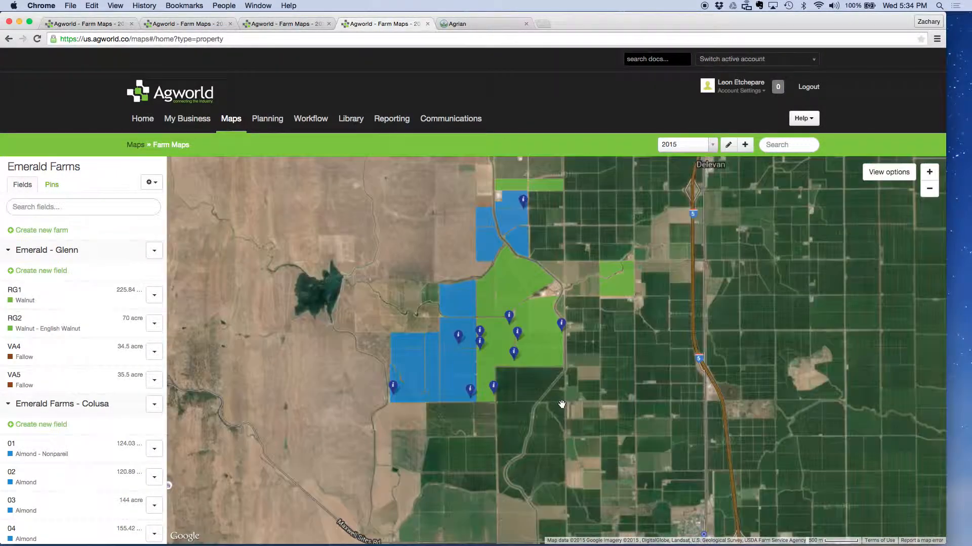
pyautogui.moveTo(561, 405); pyautogui.dragTo(598, 429)
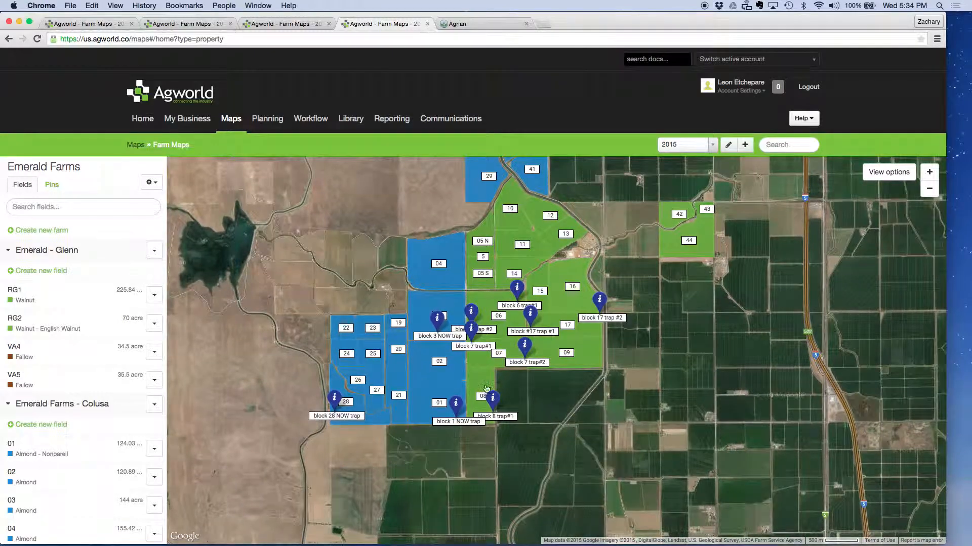
pyautogui.click(889, 172)
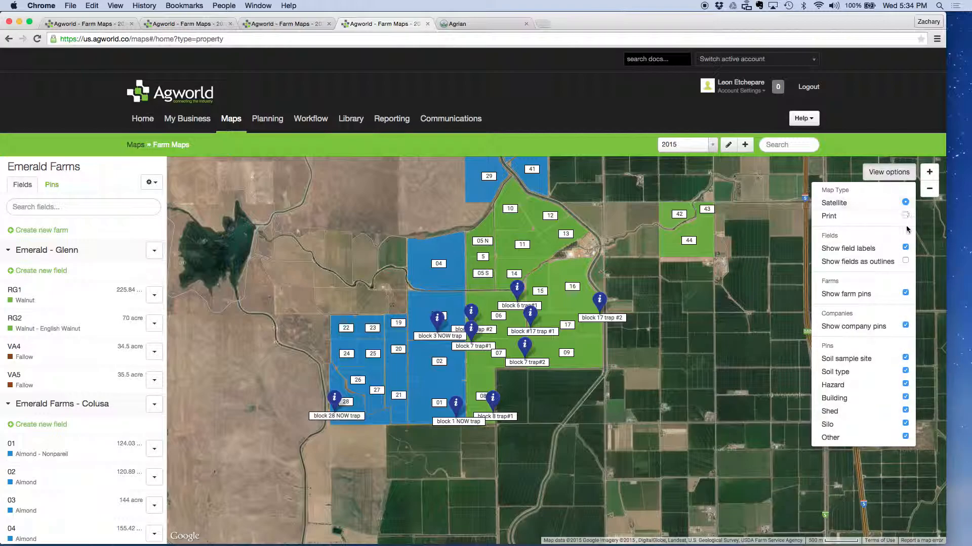
pyautogui.click(905, 248)
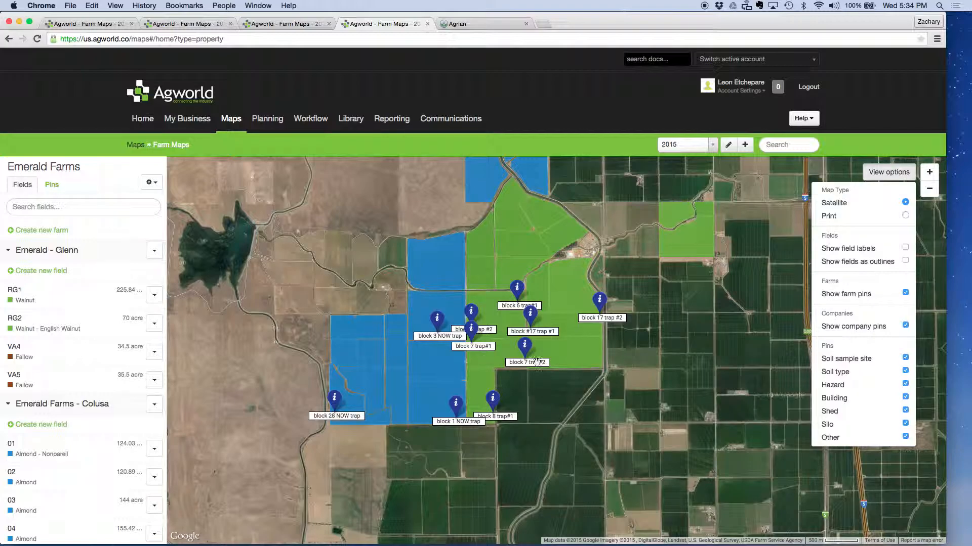
pyautogui.moveTo(542, 418); pyautogui.dragTo(494, 545)
pyautogui.moveTo(569, 201); pyautogui.dragTo(621, 77)
pyautogui.moveTo(630, 439); pyautogui.dragTo(642, 376)
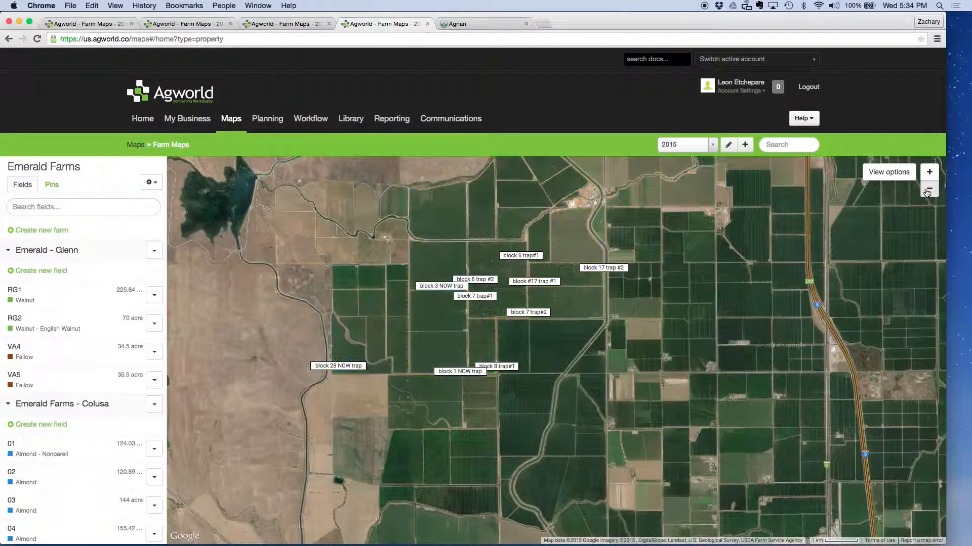
pyautogui.click(929, 190)
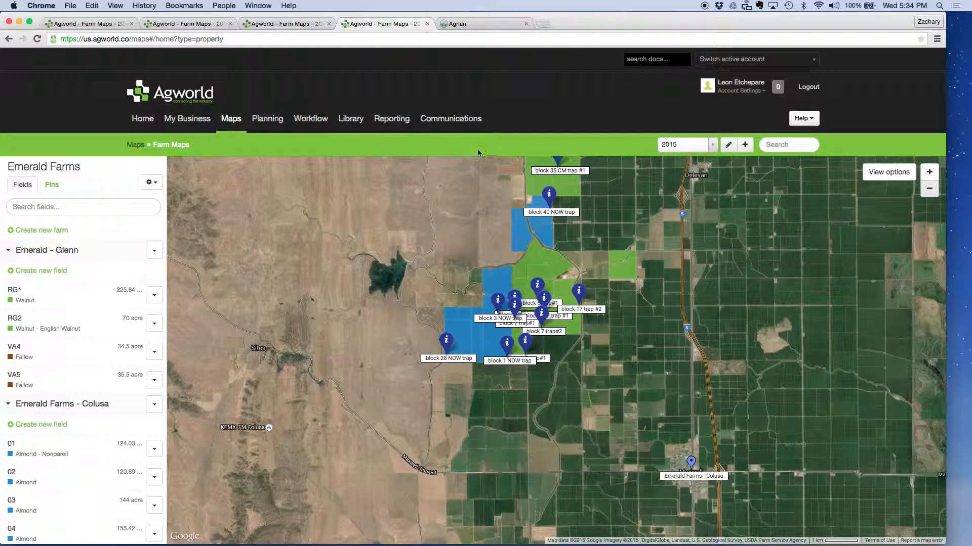
# Step: Return to the Duarte Georgetown map and turn its hazard pins off and back on
pyautogui.click(272, 24)
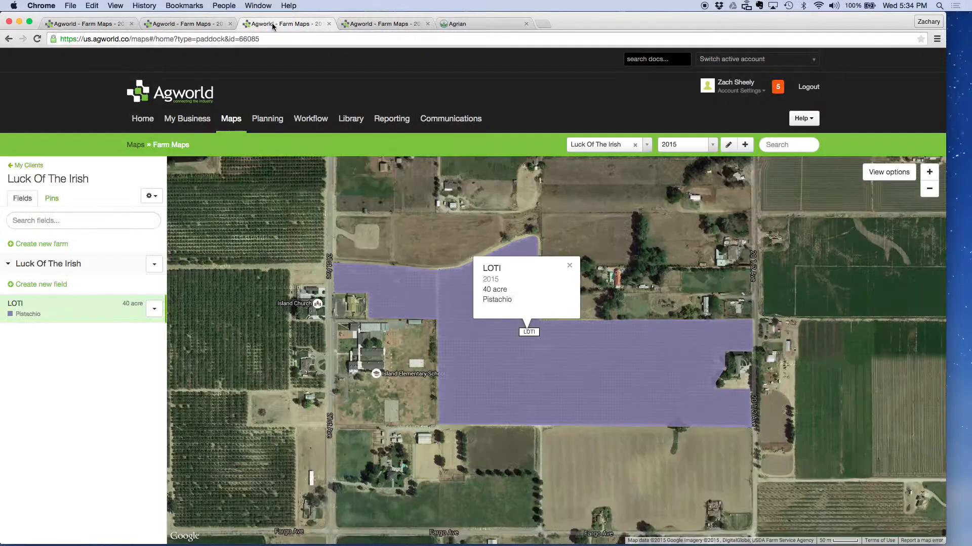
pyautogui.click(219, 23)
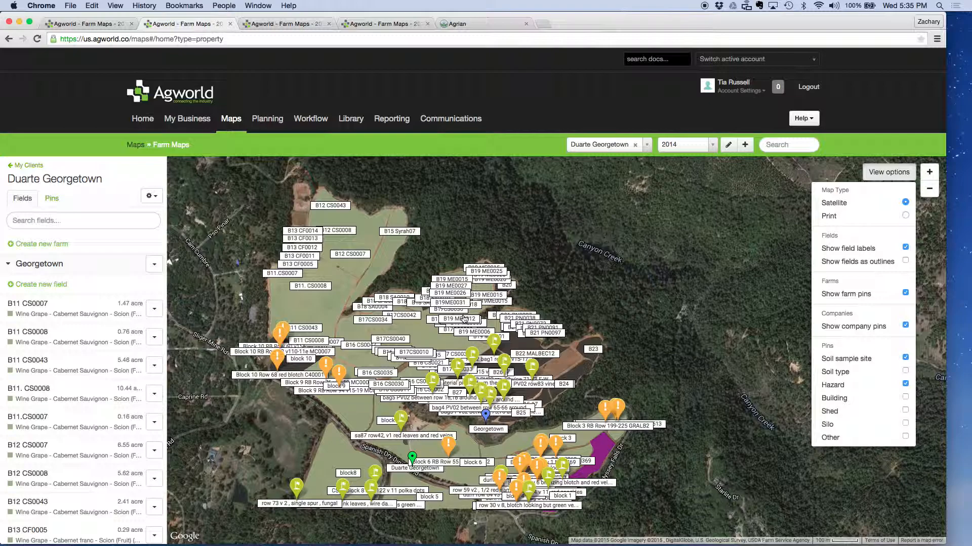
pyautogui.click(905, 385)
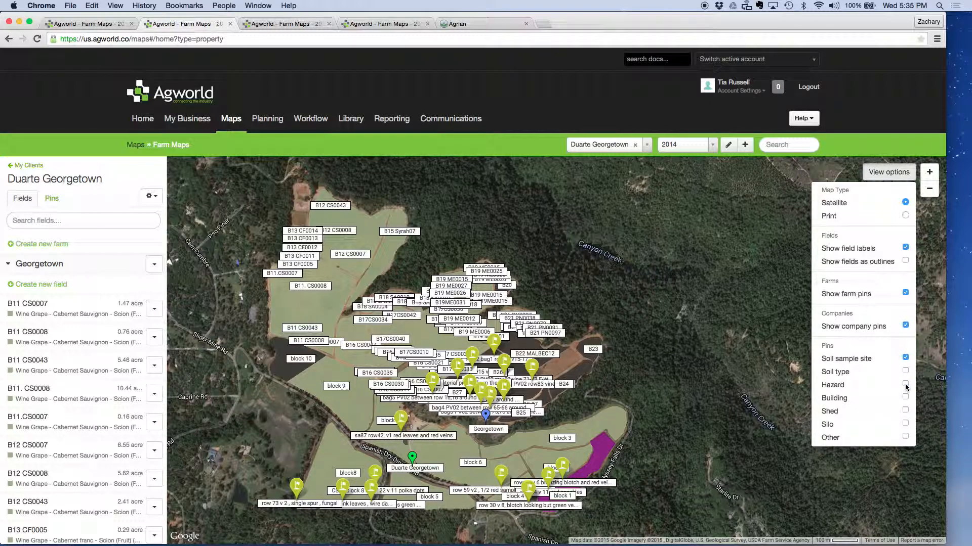
pyautogui.click(905, 386)
# Step: Hide and show the soil sample site pins on the Duarte Georgetown map several times, leaving them shown
pyautogui.click(906, 358)
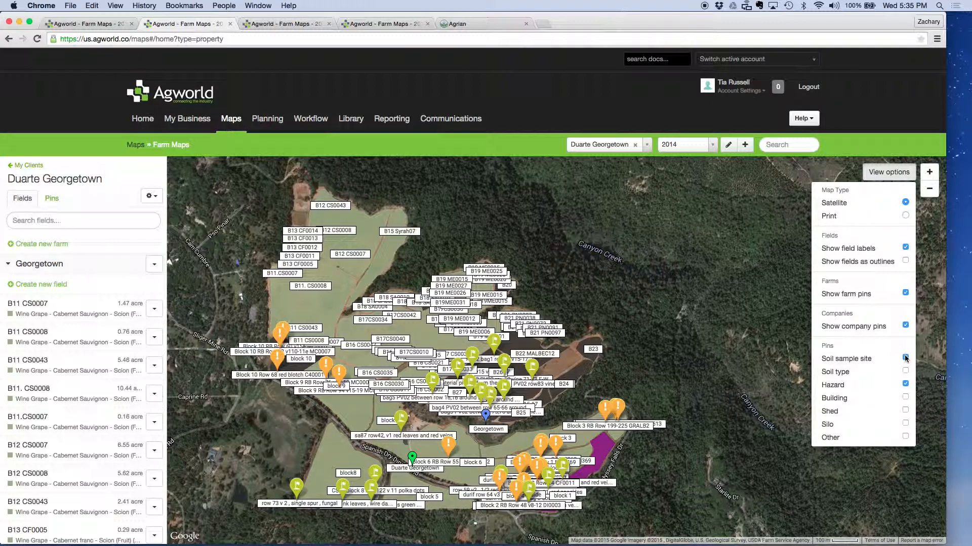
pyautogui.click(906, 358)
pyautogui.click(905, 358)
pyautogui.click(905, 358)
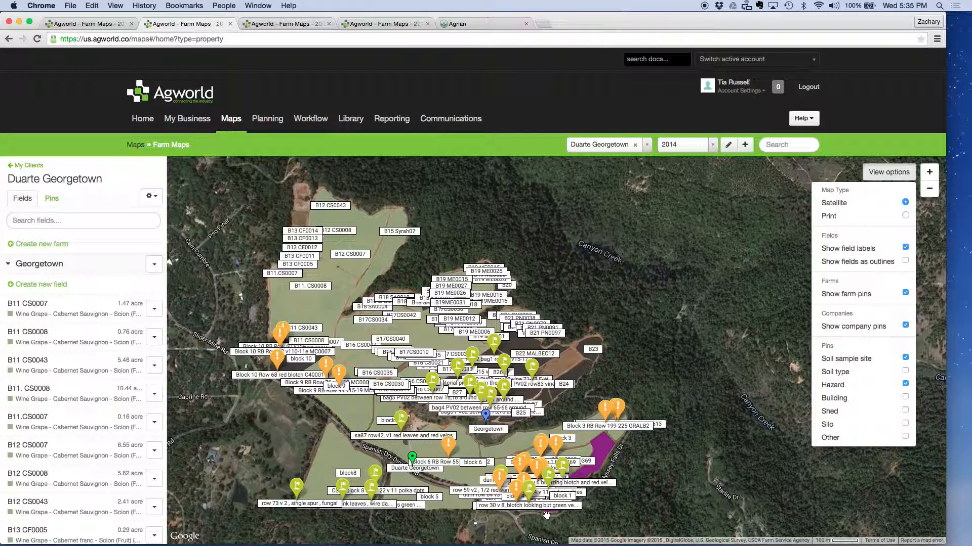
pyautogui.click(905, 358)
pyautogui.click(905, 358)
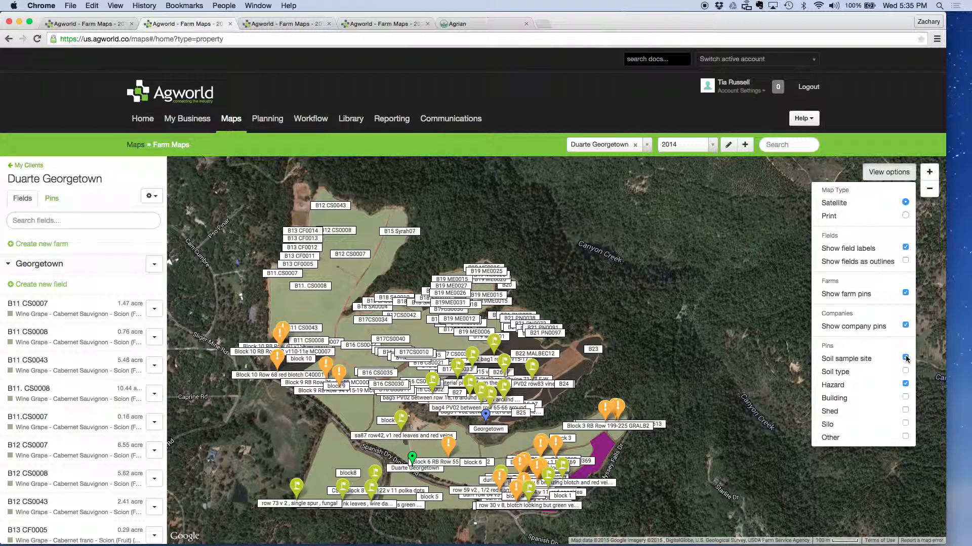